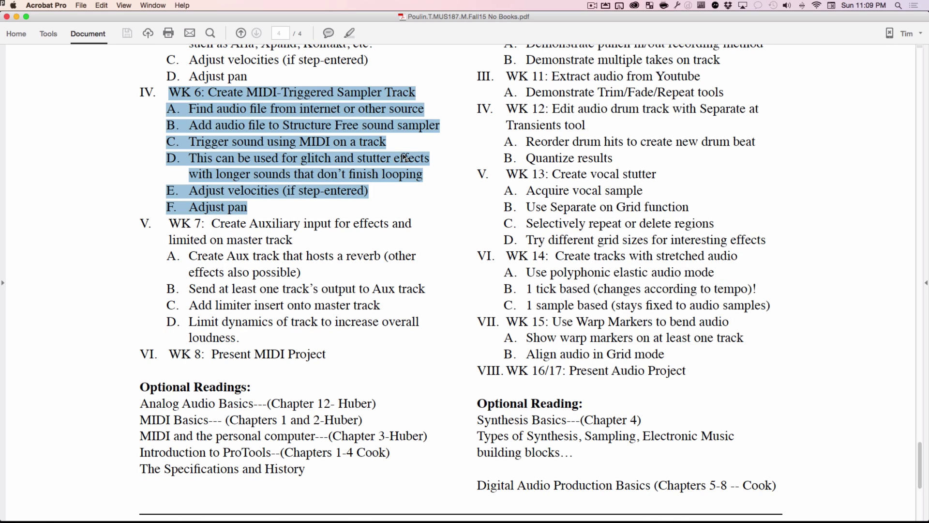
Switch to the Chrome window with the YouTube video "Toaster sound effect" and play it from the start
key("super+Tab")
key("super+Tab")
key("super+Tab")
key("super+Tab")
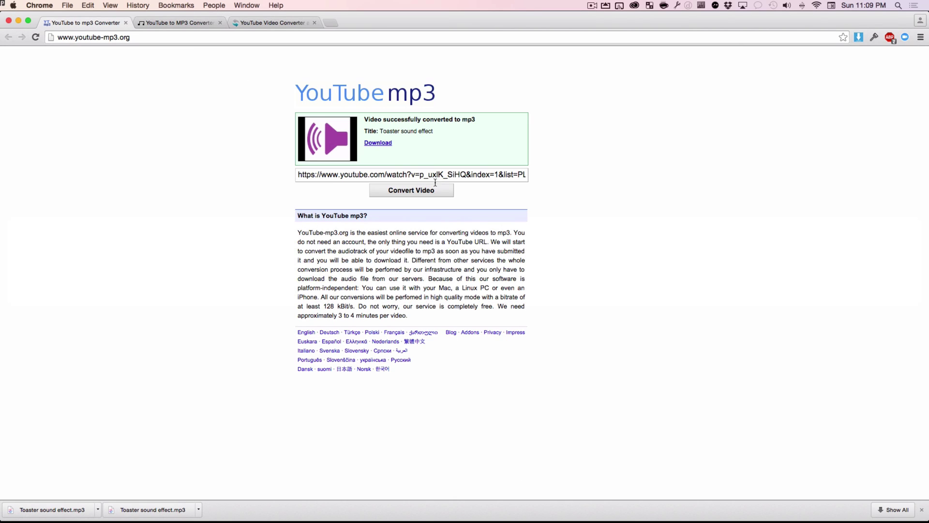
key("super+grave")
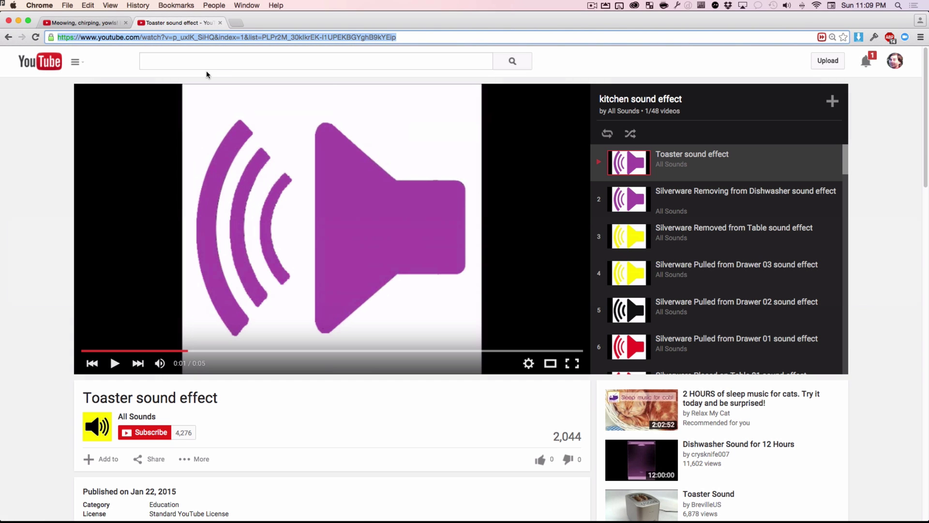
left_click(84, 350)
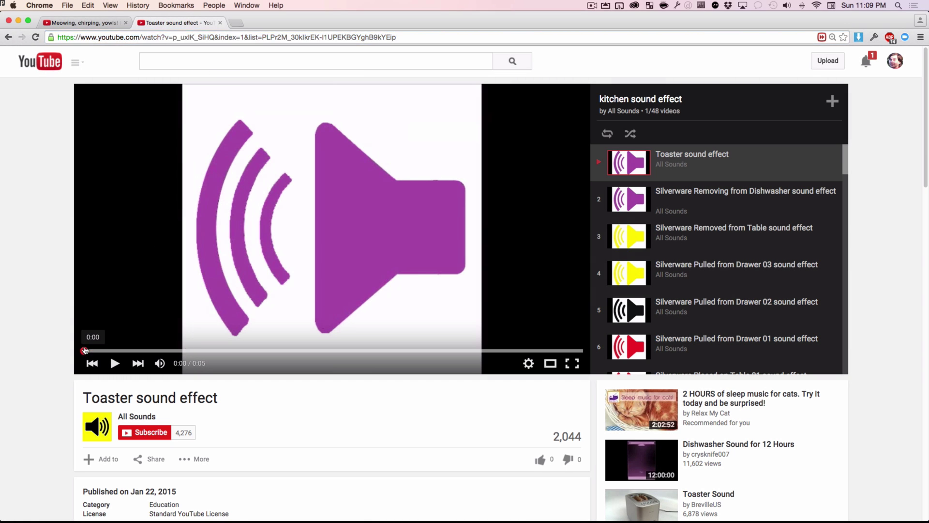
left_click(114, 365)
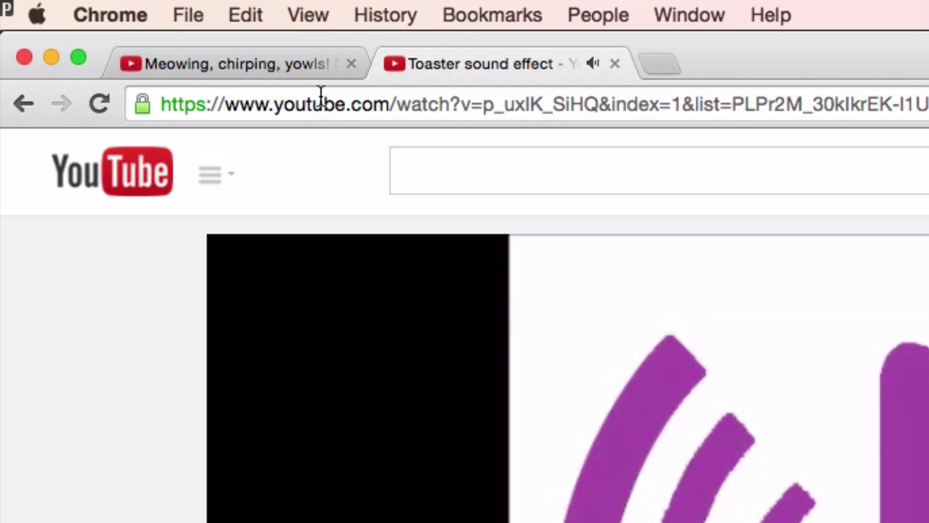
Copy the full web address of the "Toaster sound effect" YouTube video
left_click(114, 34)
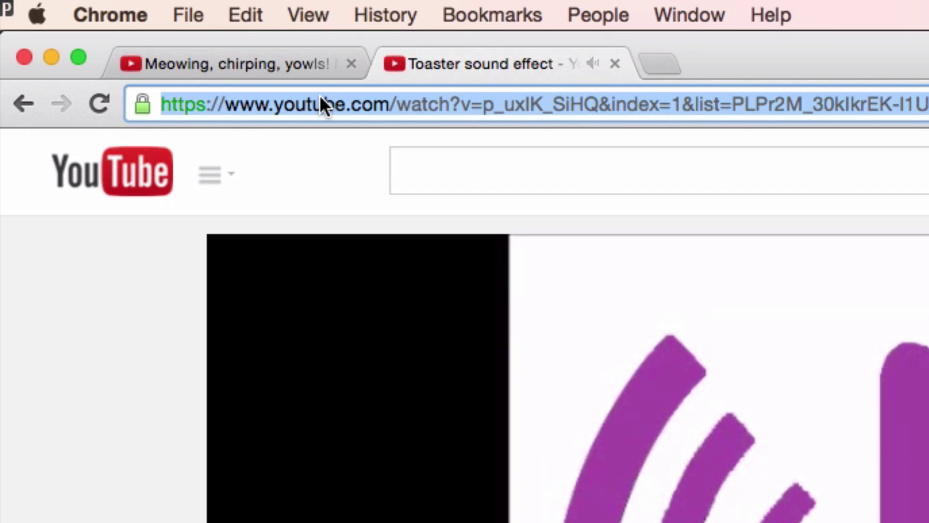
left_click(248, 11)
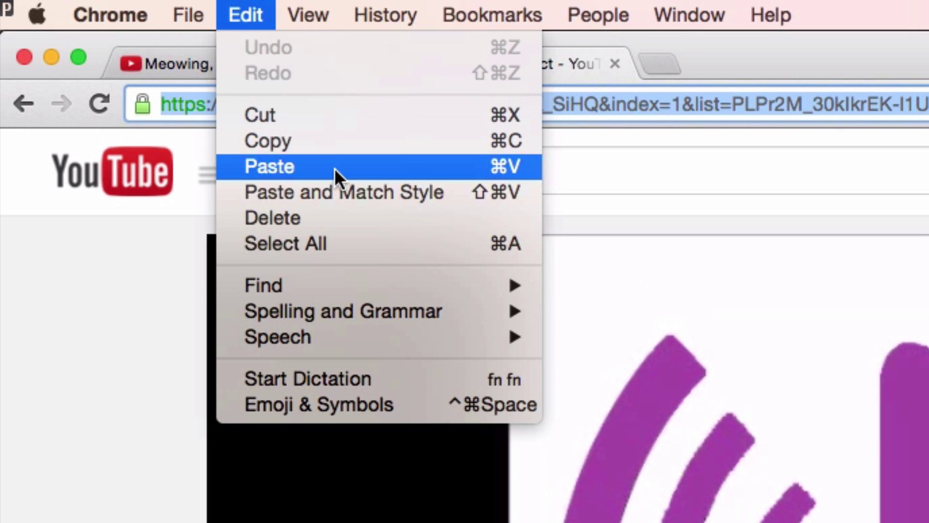
left_click(332, 141)
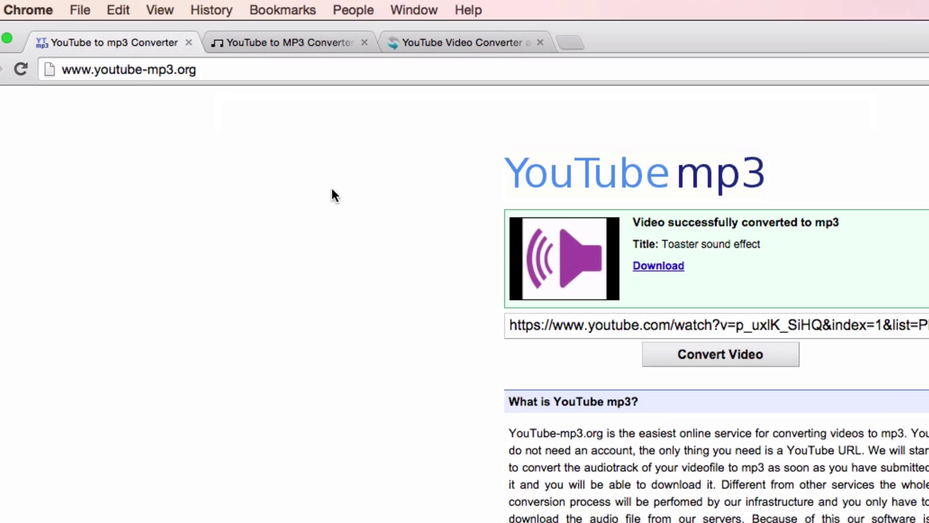
Reload the youtube-mp3.org converter, replace the default link with the copied YouTube address, and convert the video
key("super+r")
type("http://www.youtube.com/watch?v=KMU0tzLwhbE")
left_click(495, 211)
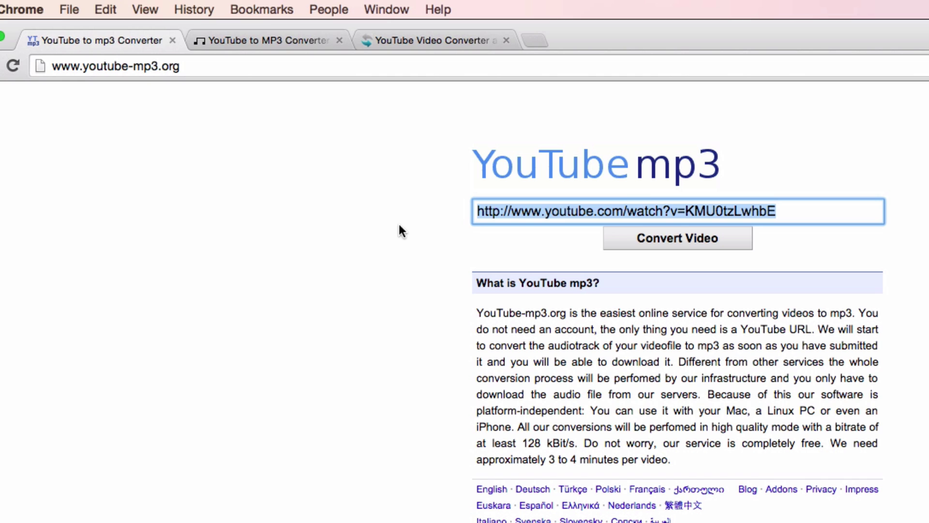
left_click(97, 8)
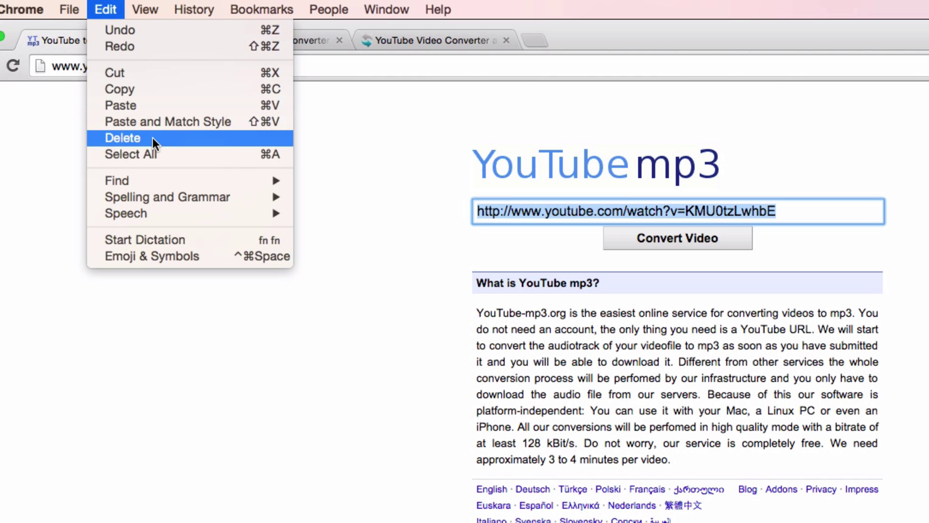
left_click(158, 100)
left_click(606, 250)
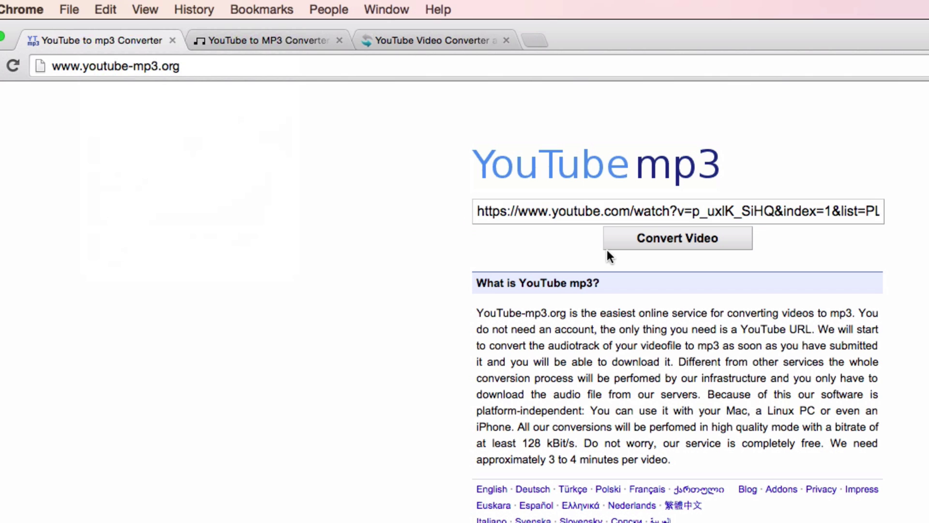
left_click(622, 245)
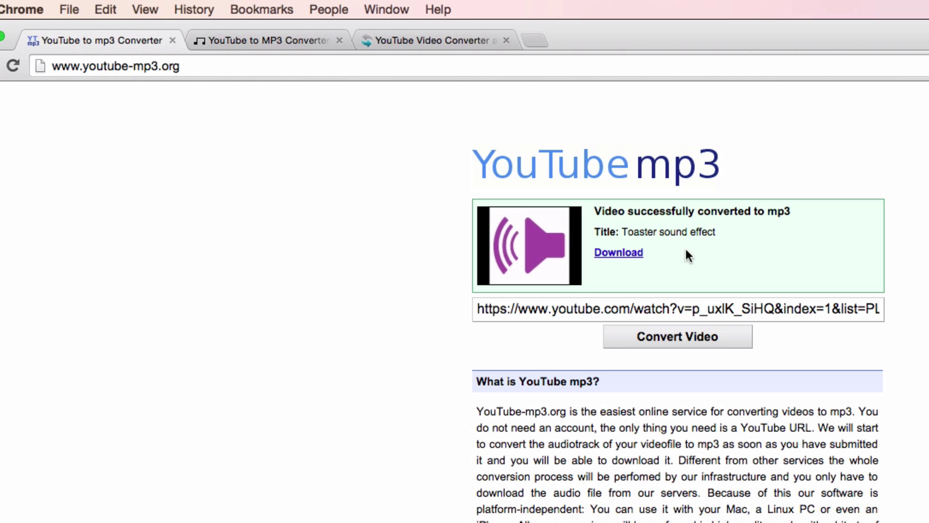
Download the converted toaster sound effect mp3 and show the downloaded file in Finder
left_click(634, 260)
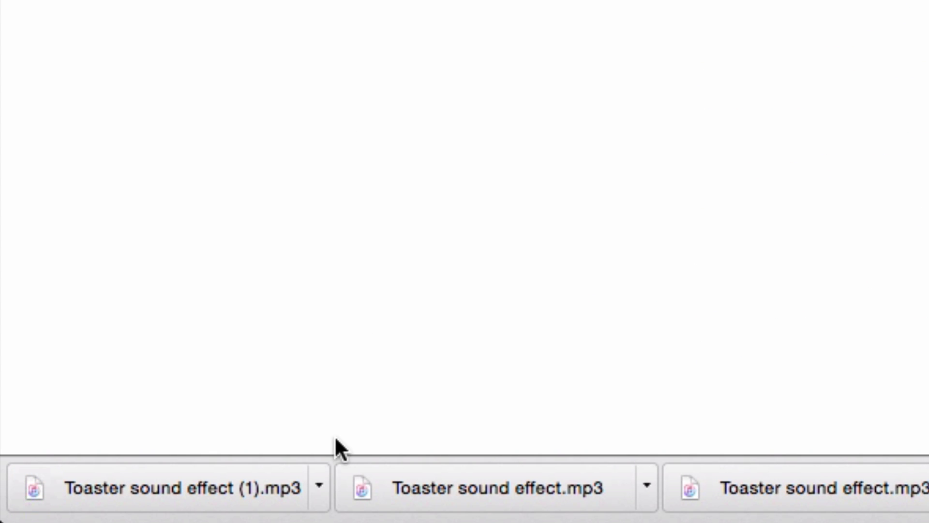
left_click(318, 484)
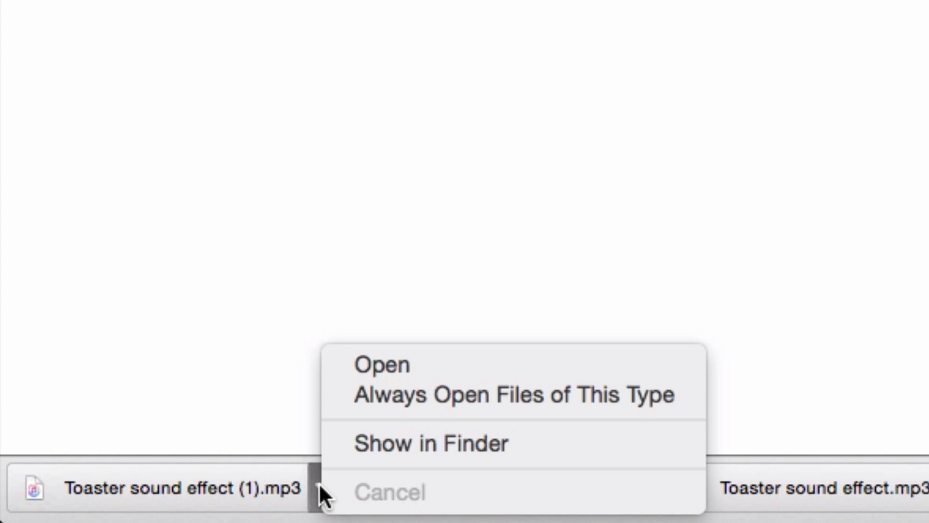
left_click(370, 445)
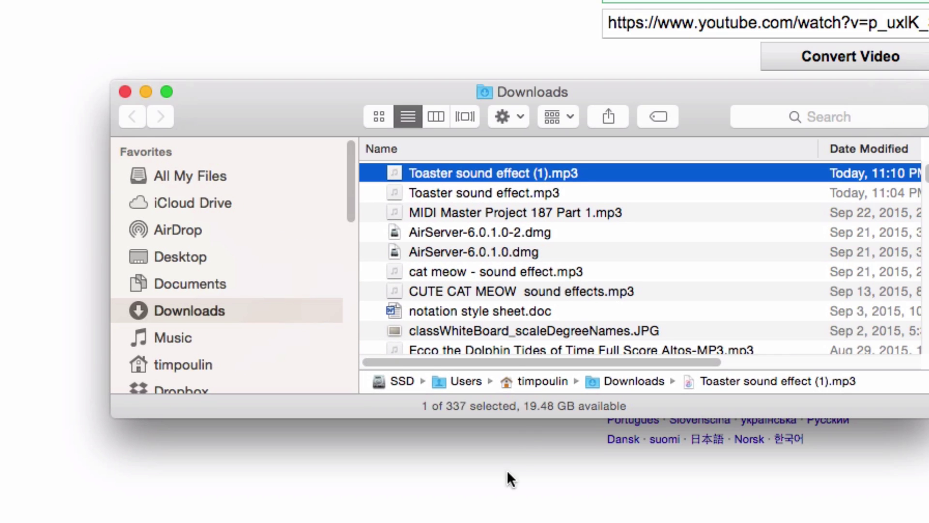
Delete the duplicate file "Toaster sound effect (1).mp3" from the Downloads folder
left_click(535, 192)
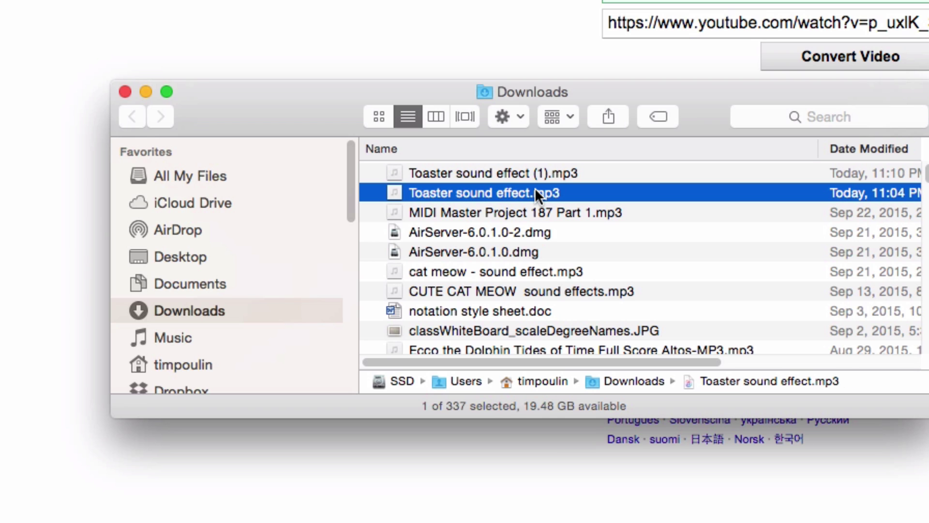
key("Up")
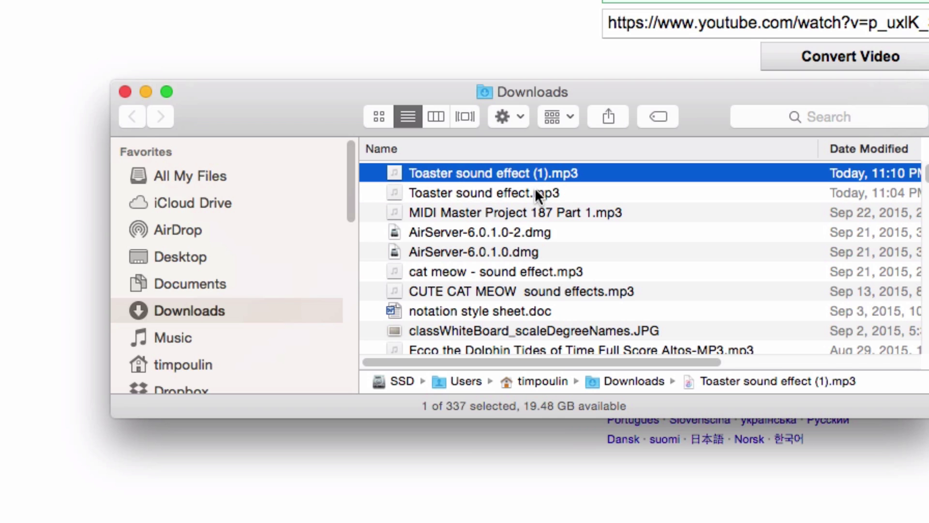
key("super+BackSpace")
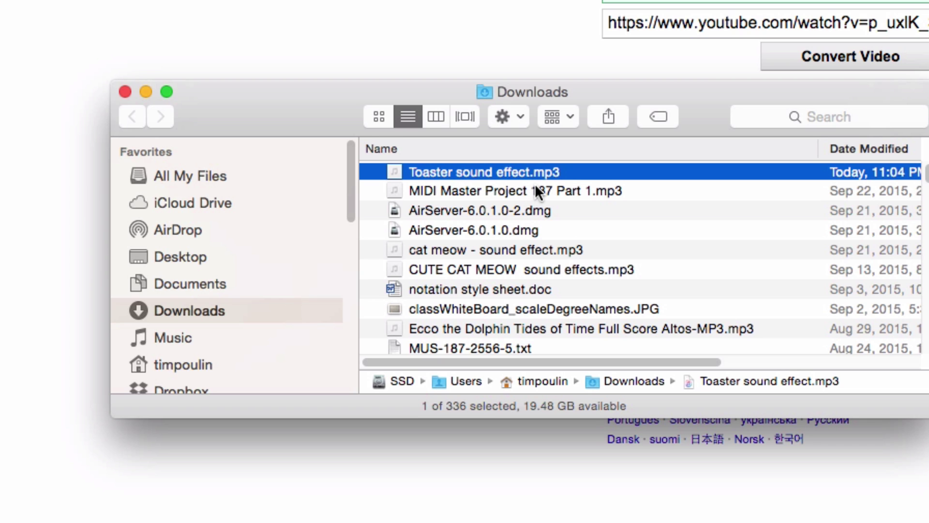
Add "Toaster sound effect.mp3" from Downloads to the Pro Tools clip list, and clear the clip by moving its source file to the trash
key("super+Tab")
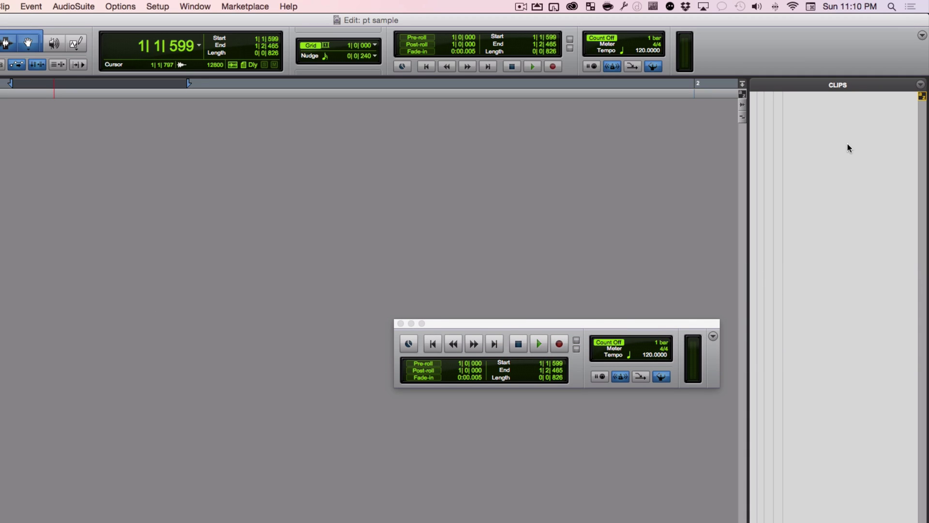
key("super+Tab")
left_click_drag(50, 297, 821, 121)
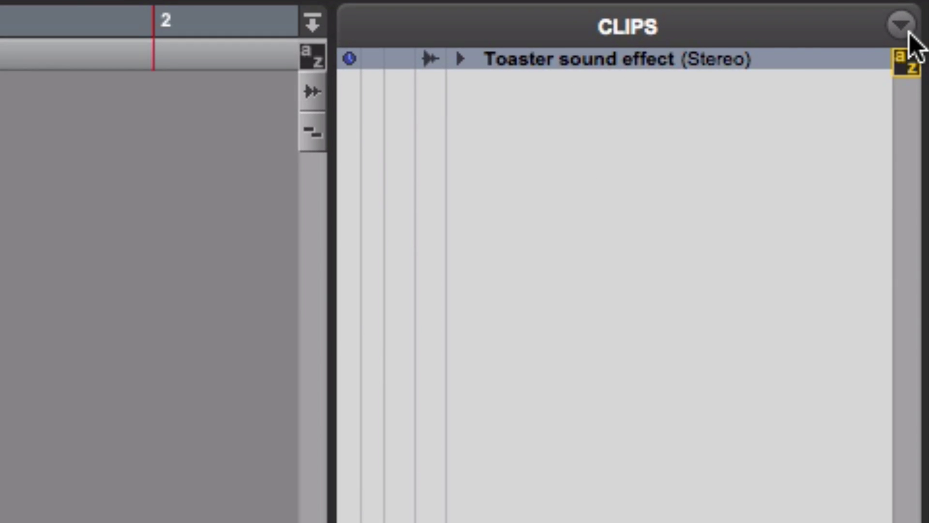
left_click(901, 25)
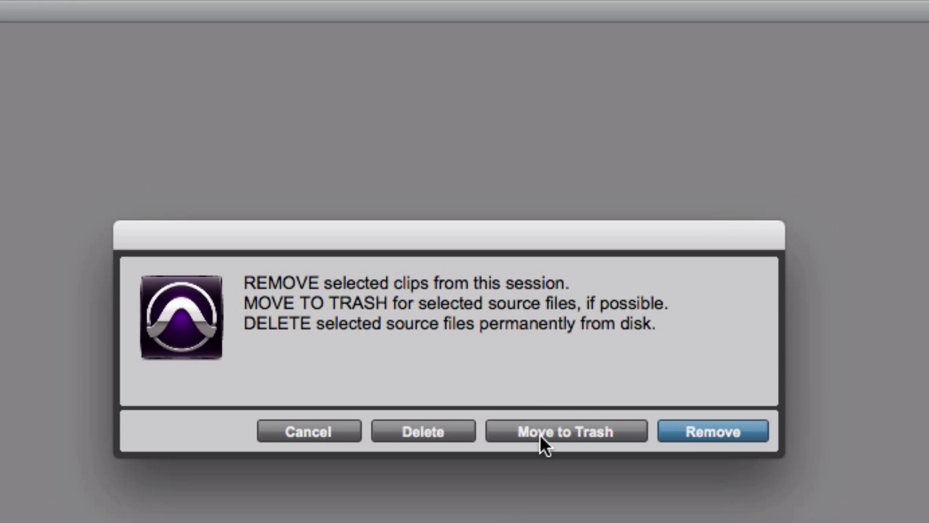
left_click(539, 433)
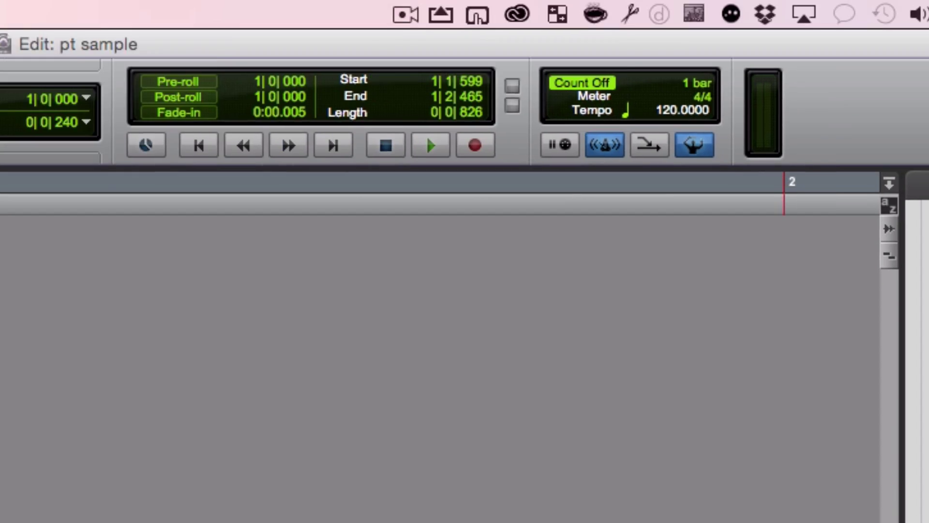
In the audio import dialog, choose "Toaster sound effect.mp3" from Downloads and add it to the clips to import with Convert
left_click(169, 12)
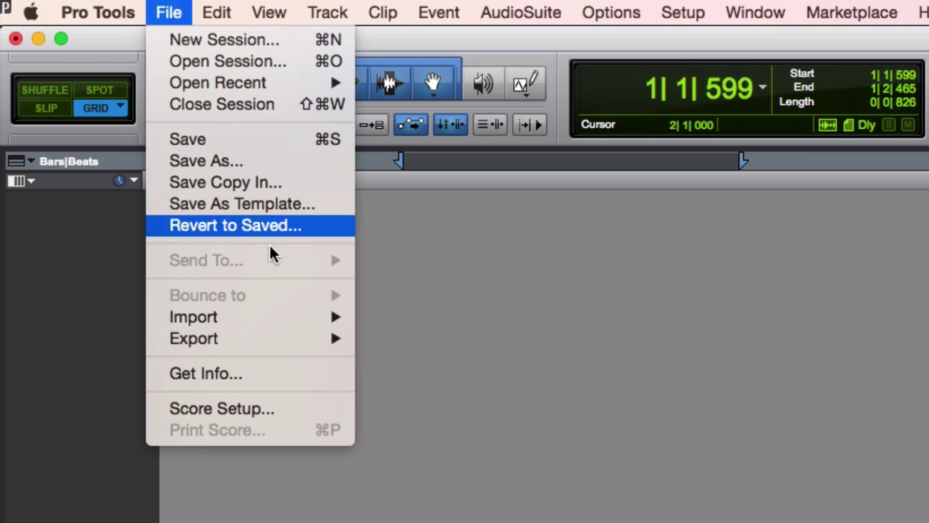
mouse_move(273, 314)
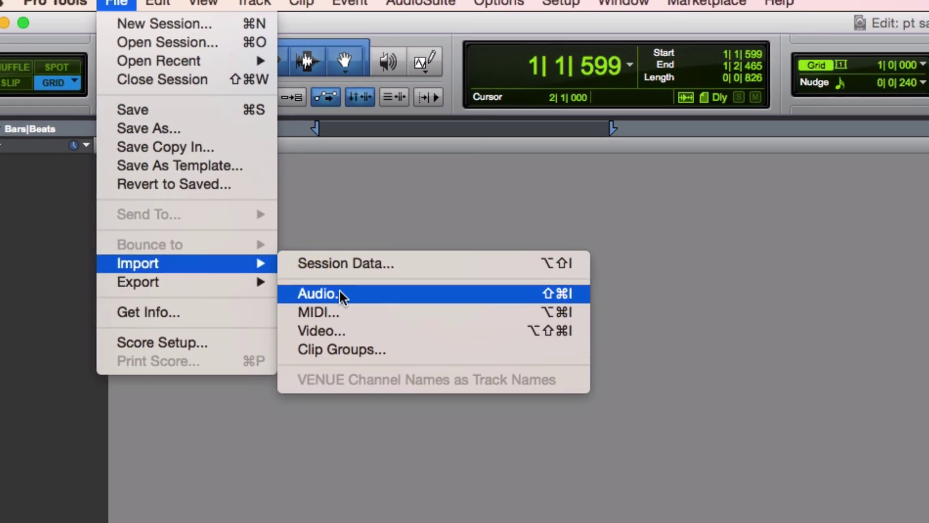
left_click(340, 293)
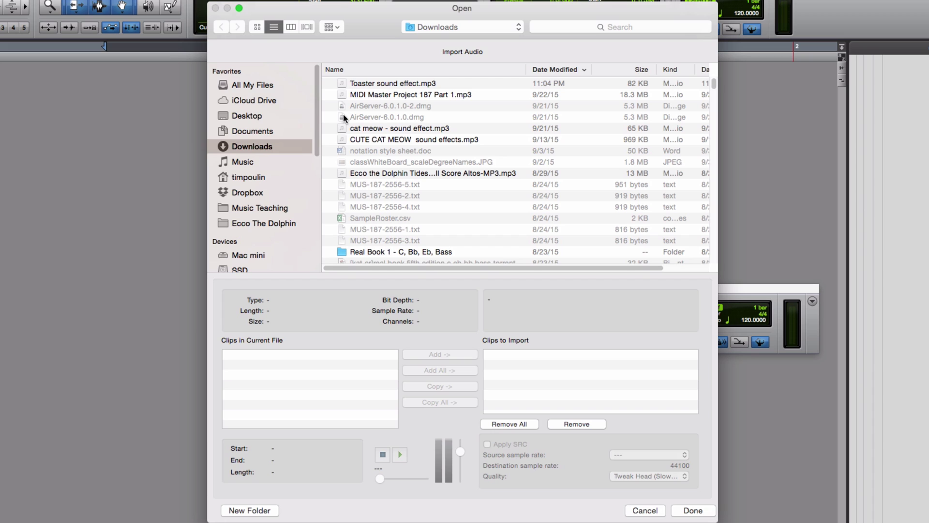
left_click(407, 85)
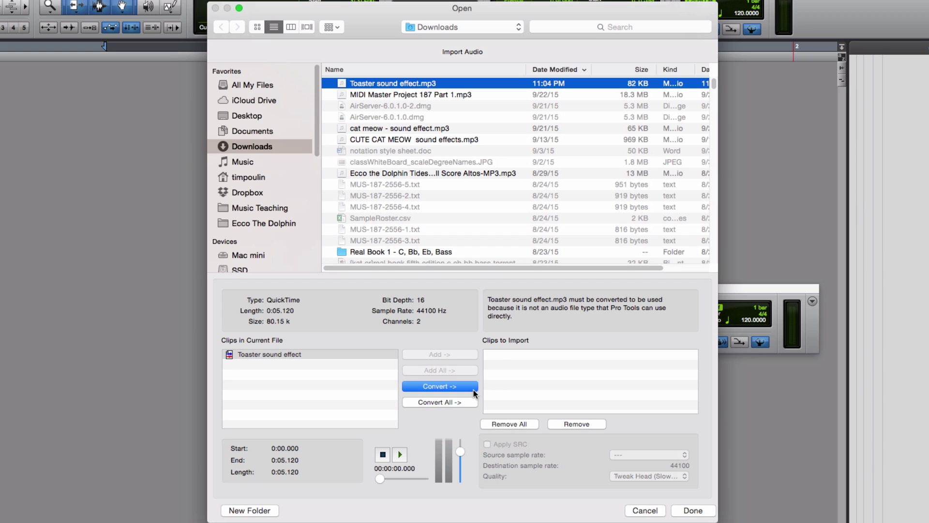
left_click(424, 386)
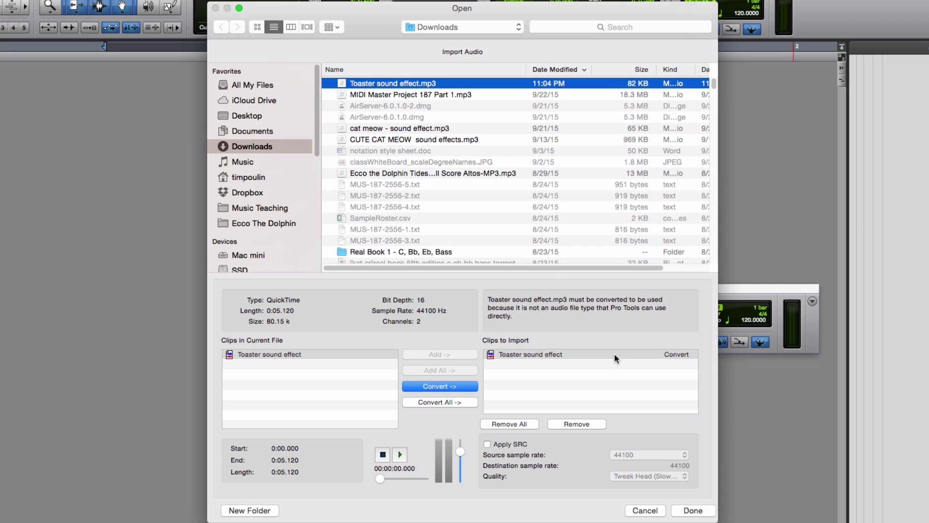
Save the converted audio into the session's Audio Files folder and import it with Clip List as the destination
left_click(697, 511)
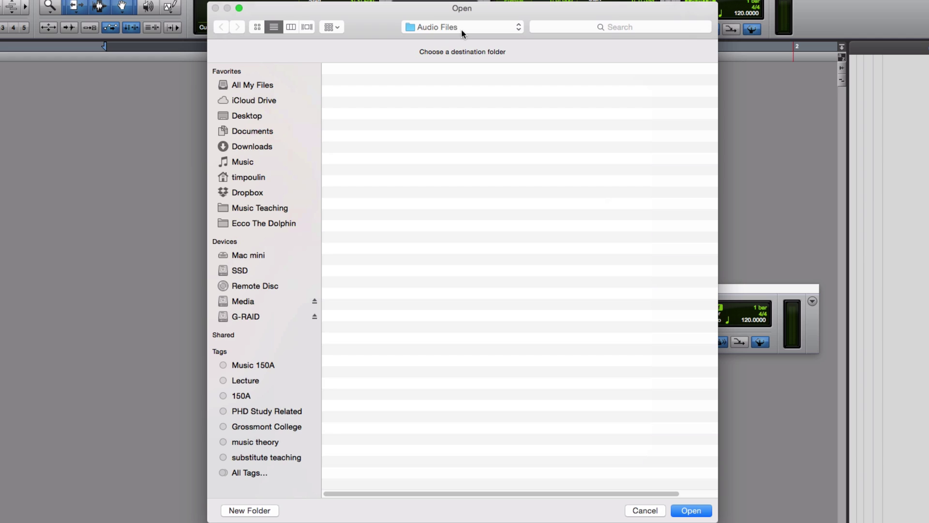
left_click(702, 510)
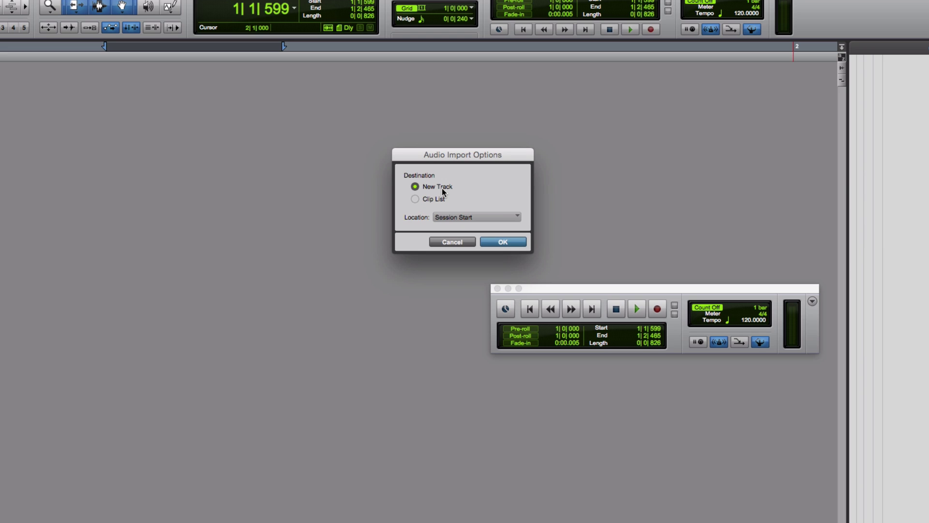
left_click(434, 199)
key("Return")
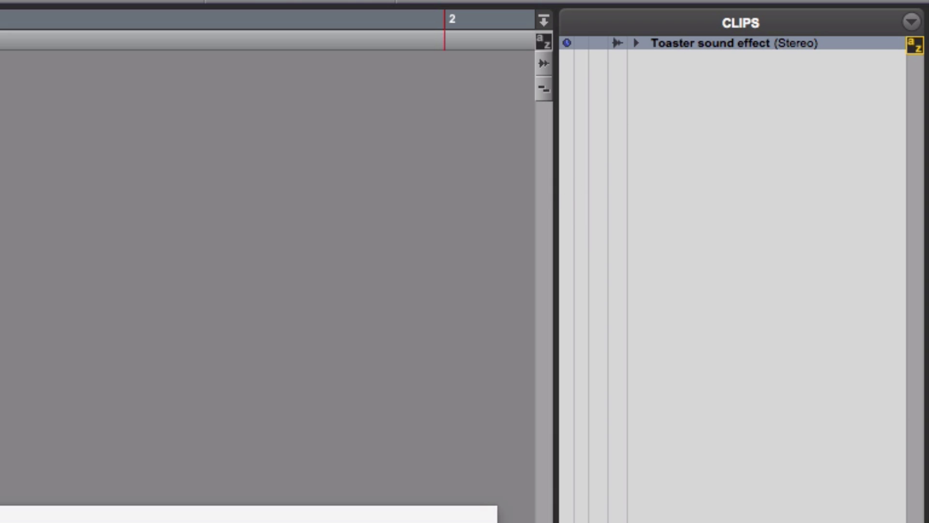
Start creating new tracks and set up the first one as a stereo audio track
left_click(30, 8)
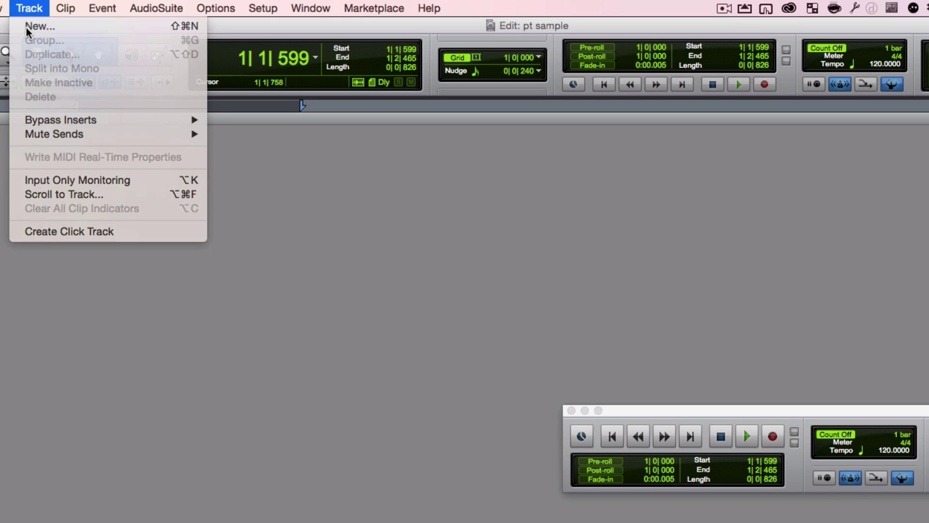
left_click(26, 28)
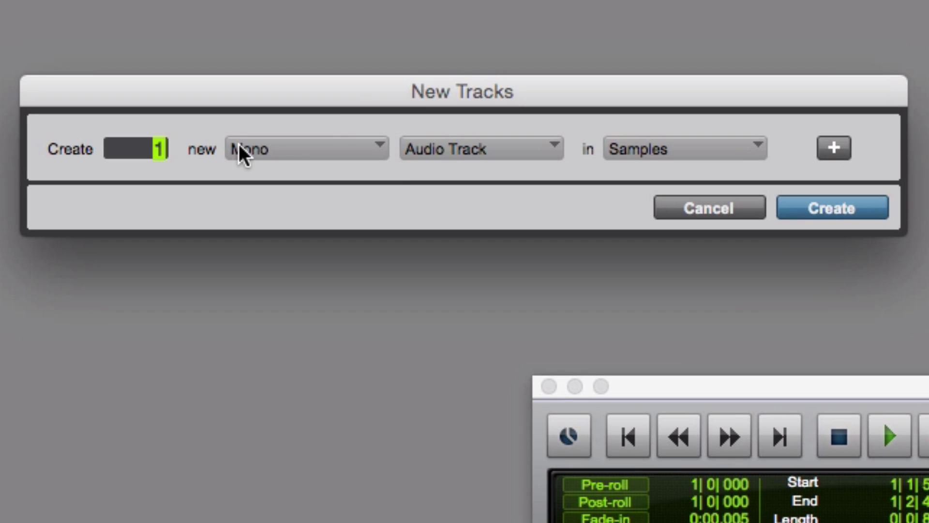
left_click(242, 154)
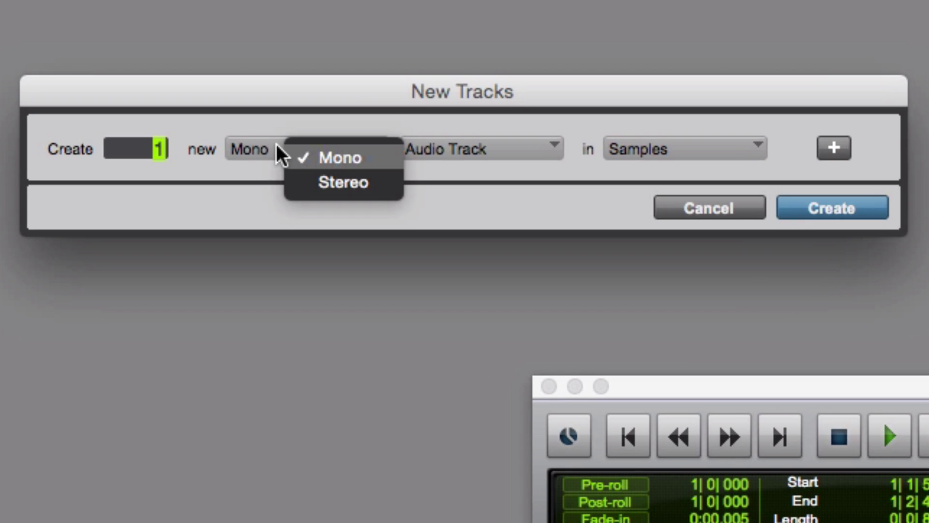
left_click(295, 187)
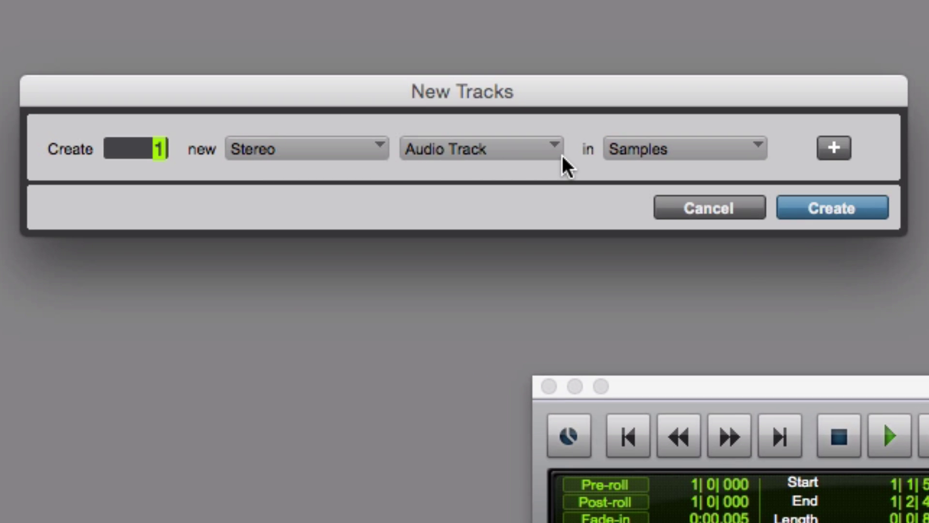
left_click(512, 151)
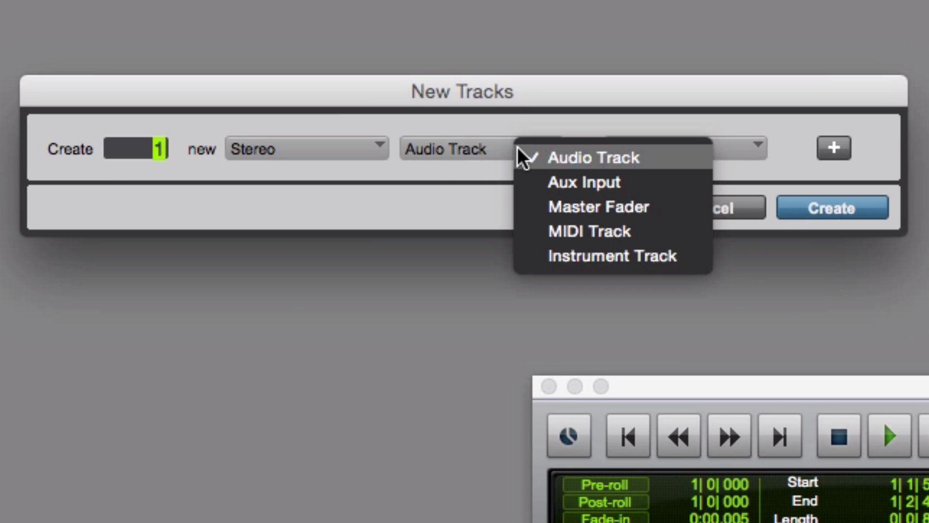
left_click(449, 120)
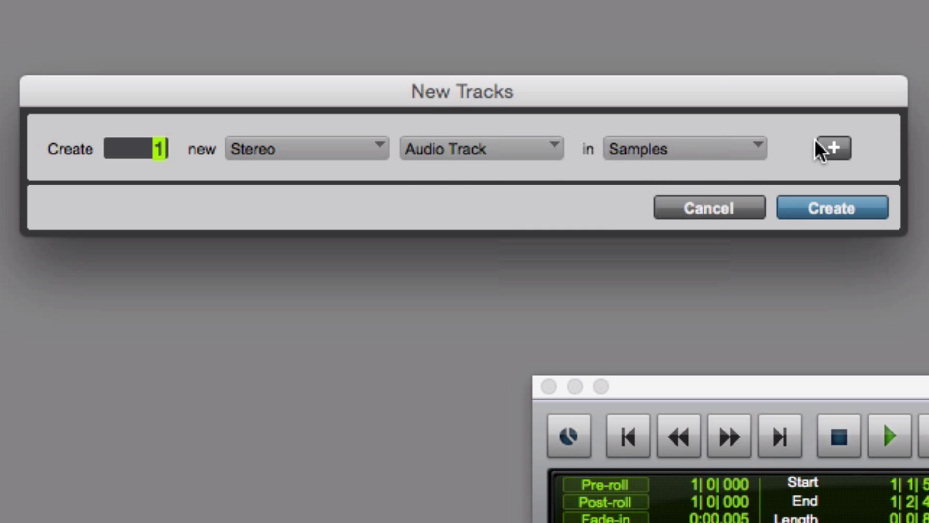
Add a stereo instrument track as a second entry in the new tracks setup and create both tracks
left_click(833, 147)
left_click(300, 199)
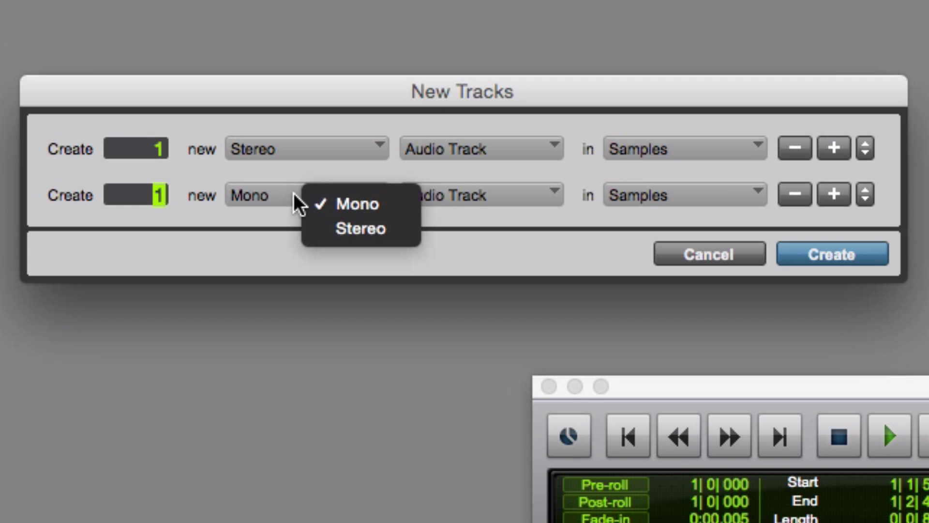
left_click(325, 228)
left_click(473, 190)
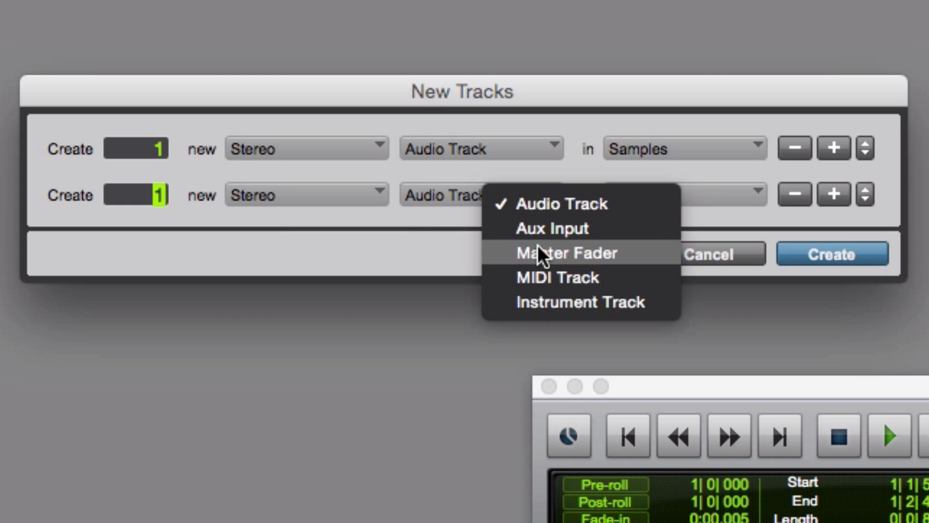
left_click(578, 303)
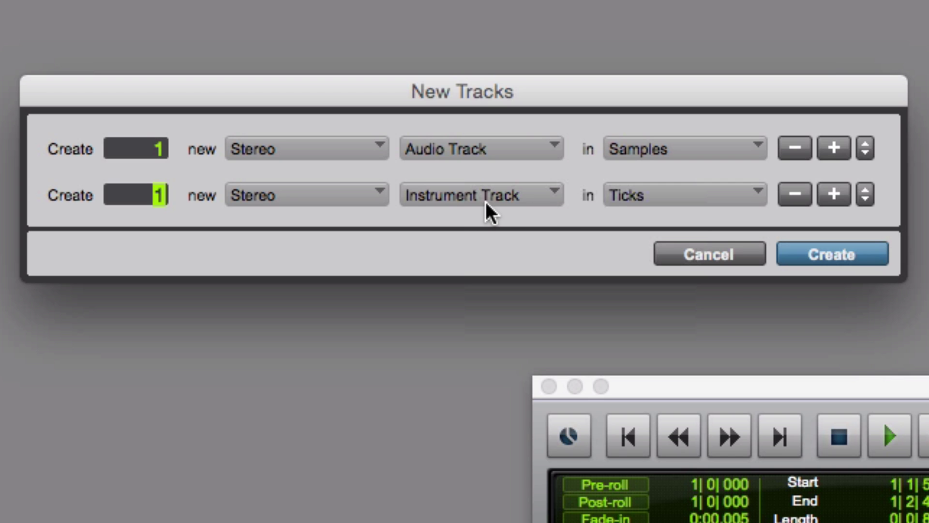
left_click_drag(612, 97, 588, 94)
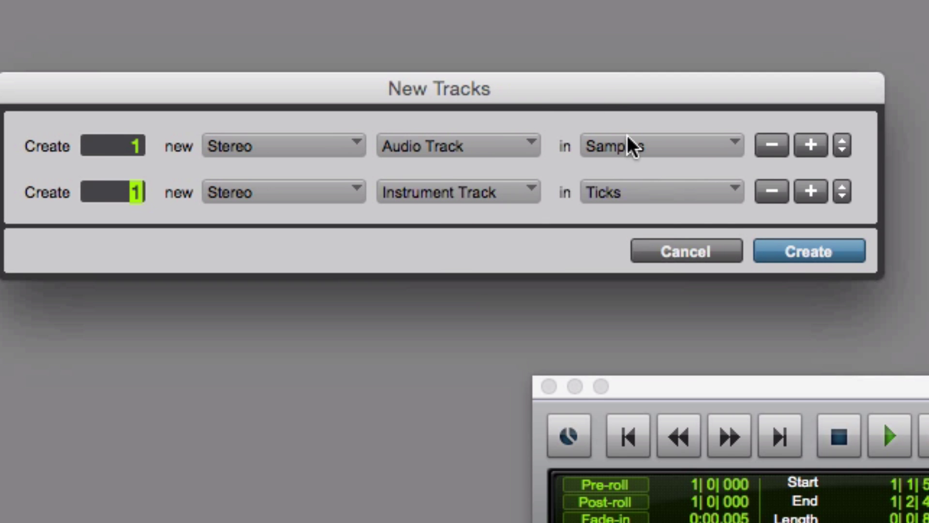
left_click(821, 248)
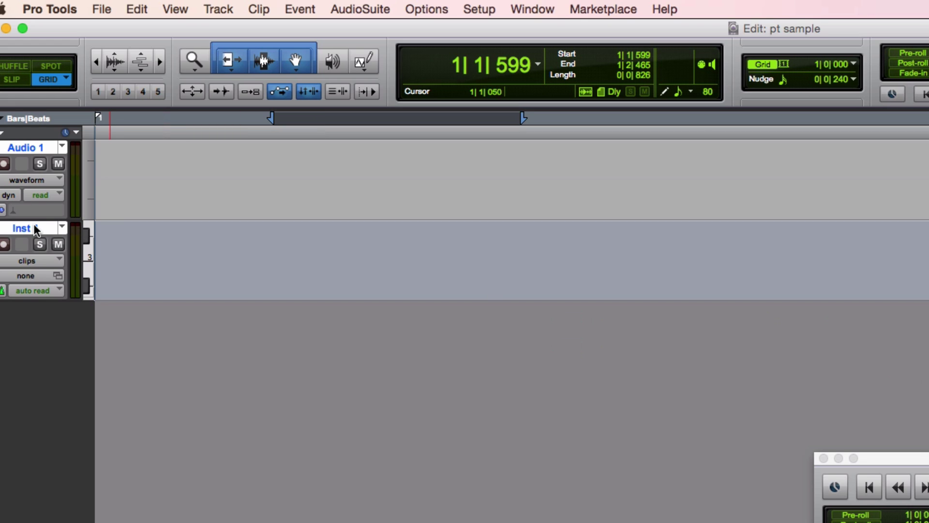
Rename the new instrument track as Structure
double_click(34, 228)
type("Structgu")
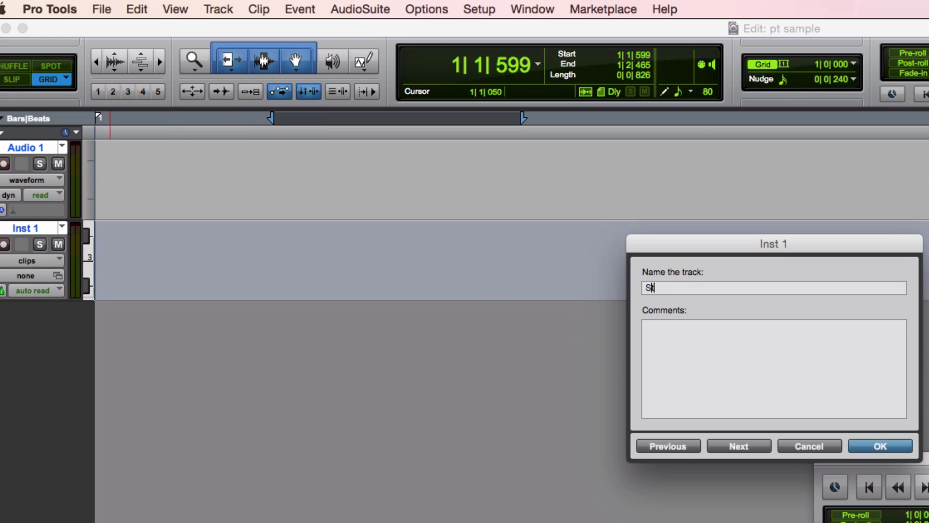
key("BackSpace")
key("BackSpace")
type("ure")
key("Return")
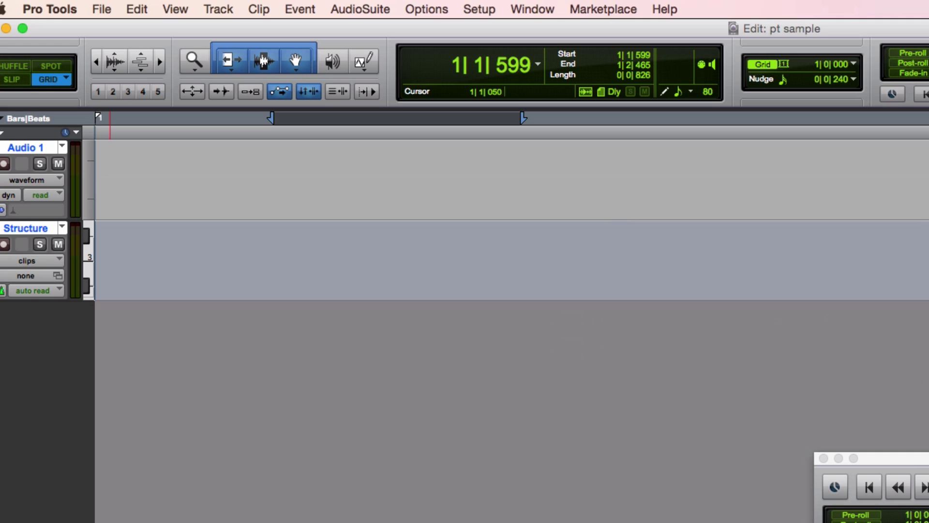
Rename the instrument track as Sampler
double_click(31, 227)
type("Sampler")
key("Return")
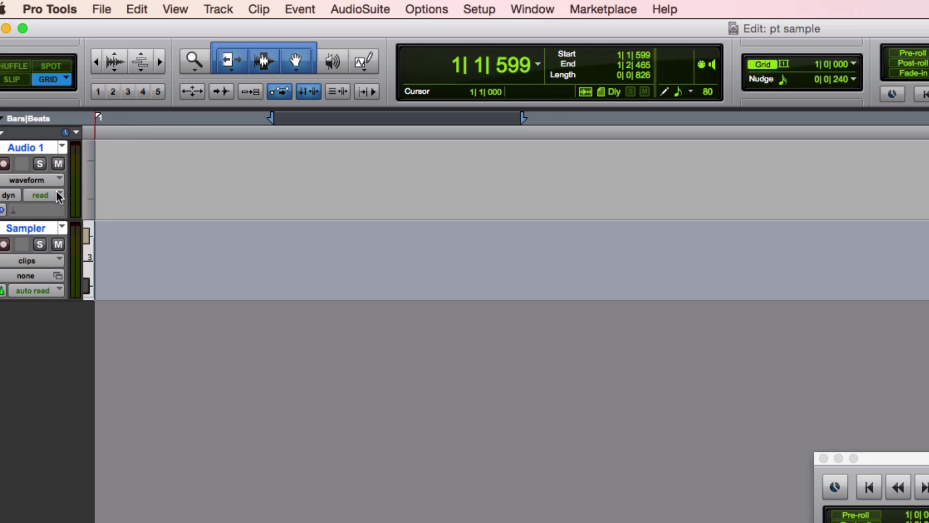
Show the Inserts A-E column in the Edit window
left_click(166, 11)
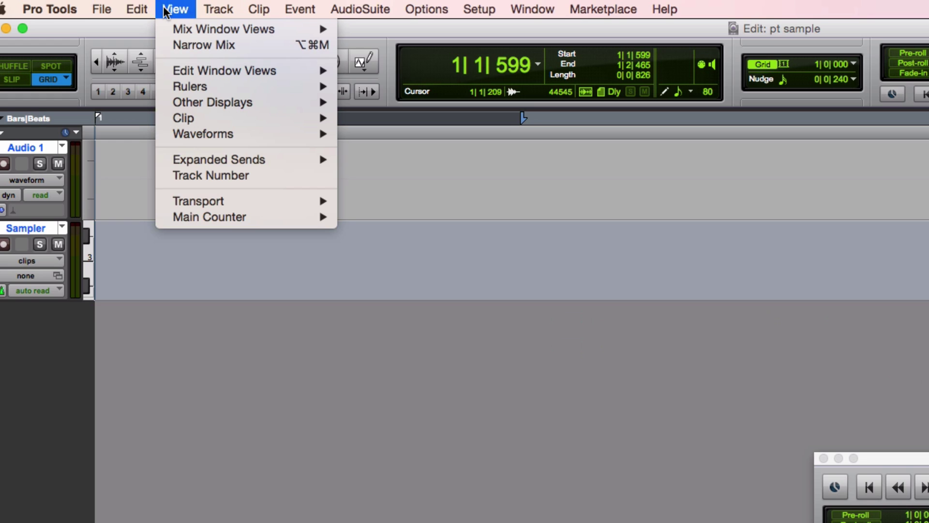
mouse_move(241, 88)
mouse_move(244, 72)
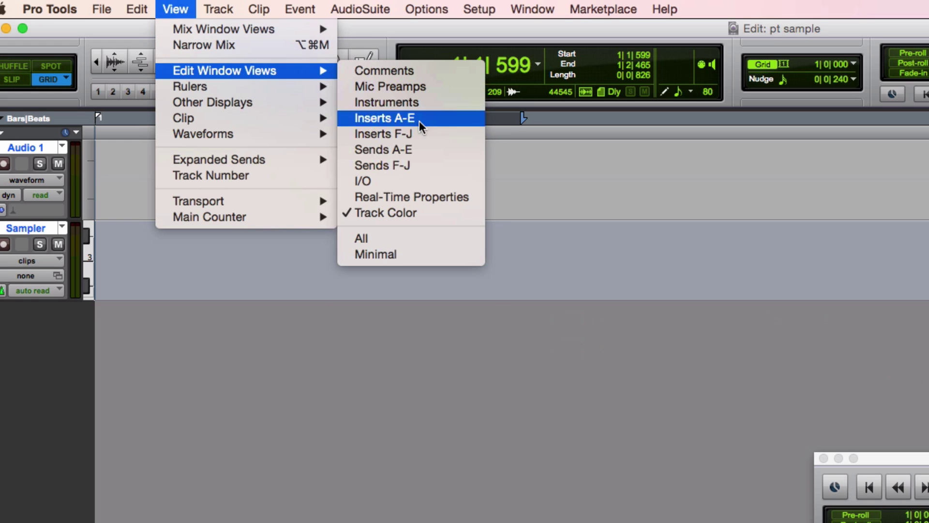
left_click(431, 118)
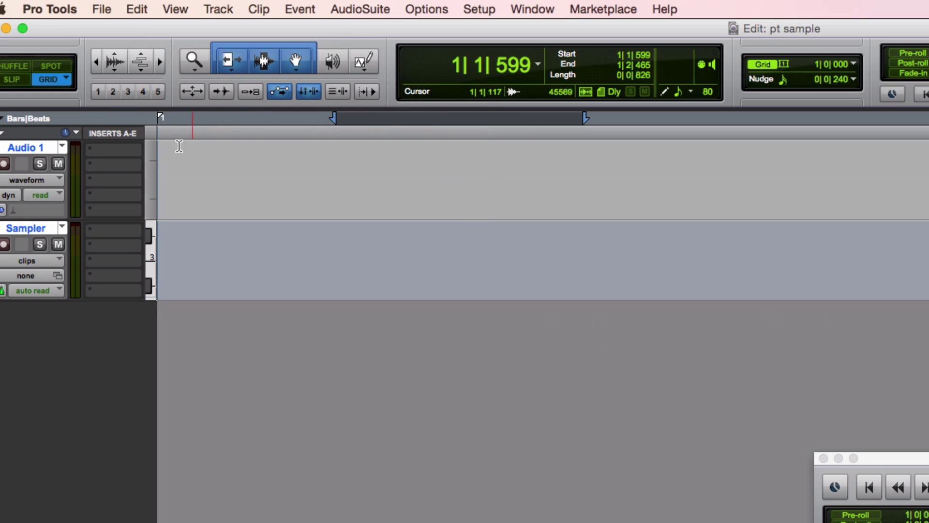
Insert the multichannel instrument plug-in Structure Free (stereo) in the Sampler track's first insert slot
left_click(124, 235)
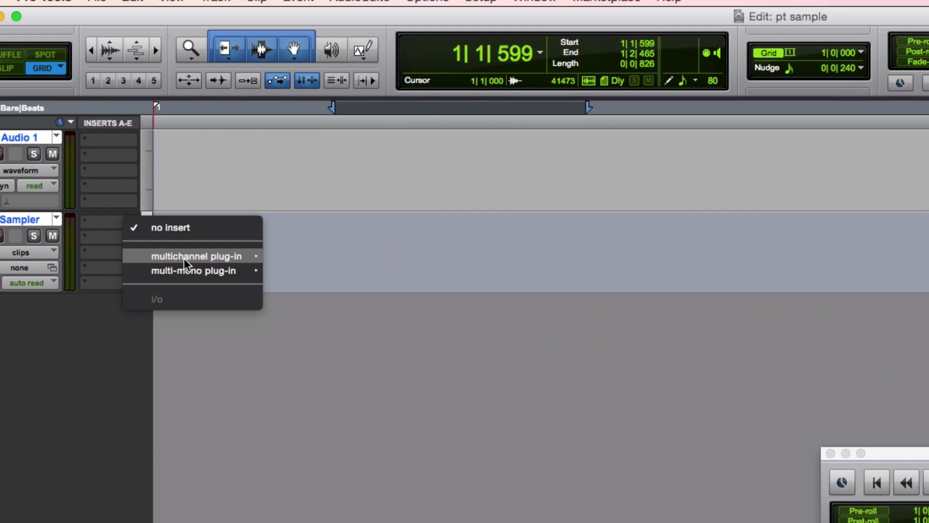
mouse_move(256, 265)
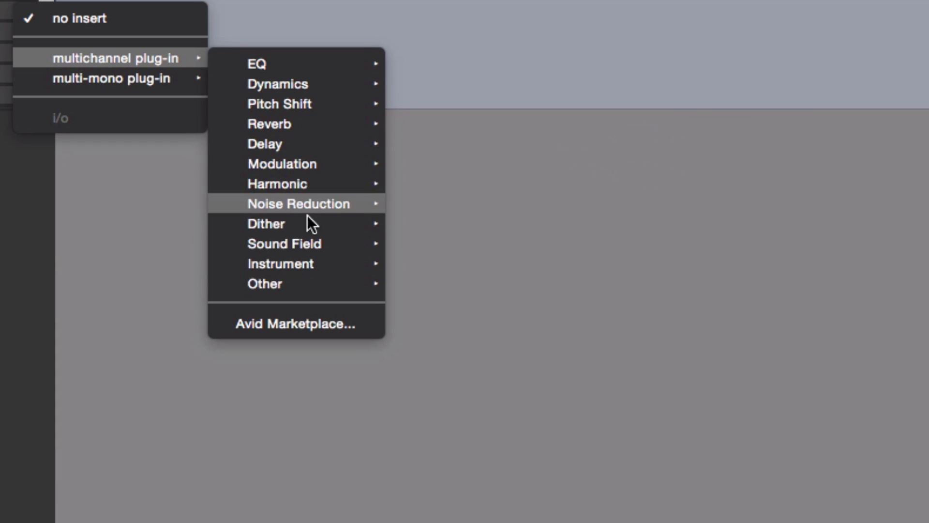
mouse_move(337, 410)
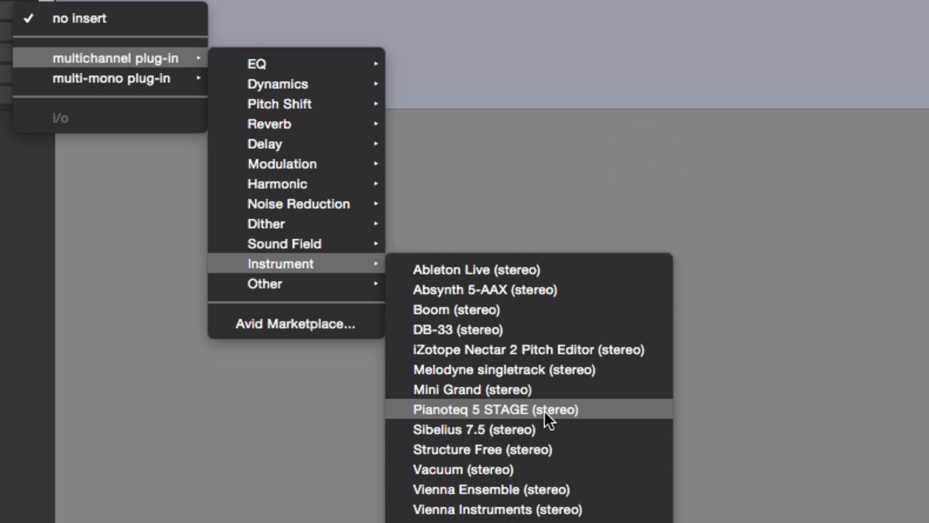
left_click(537, 449)
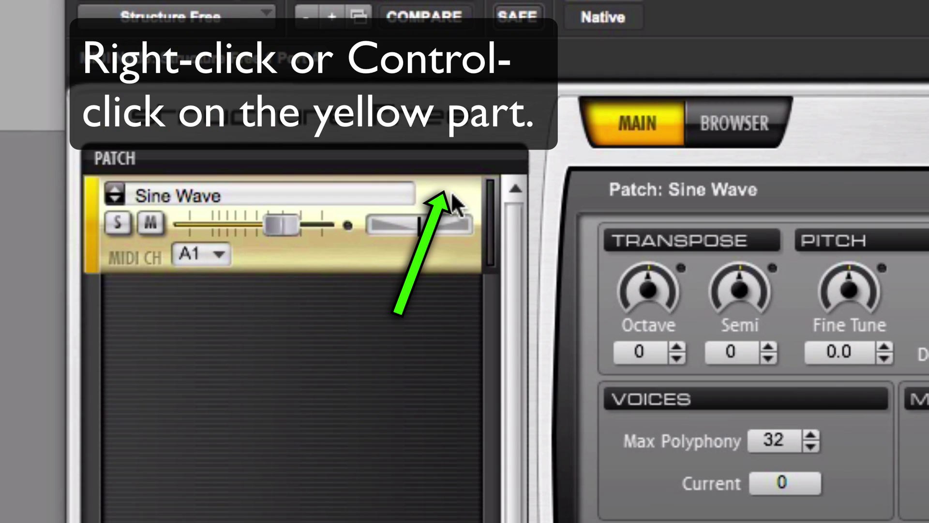
Remove the default Sine Wave patch from Structure Free
right_click(457, 206)
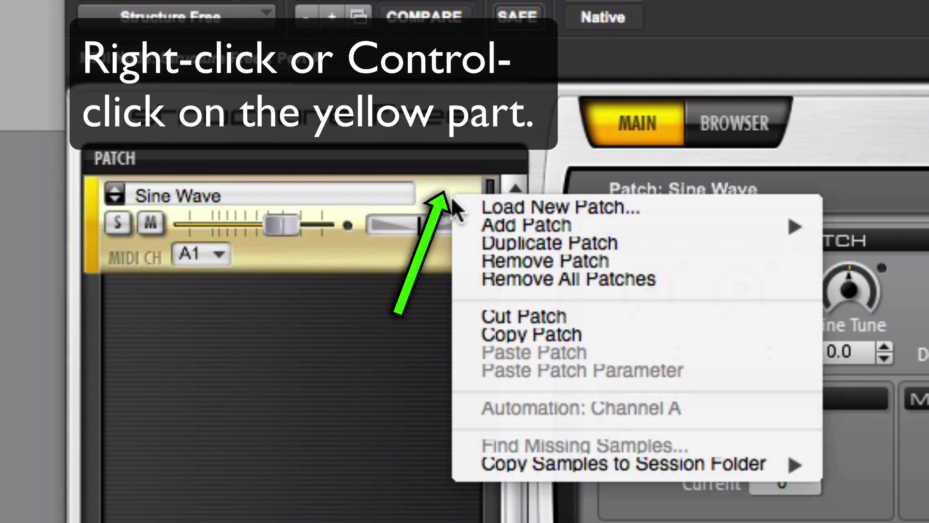
mouse_move(457, 220)
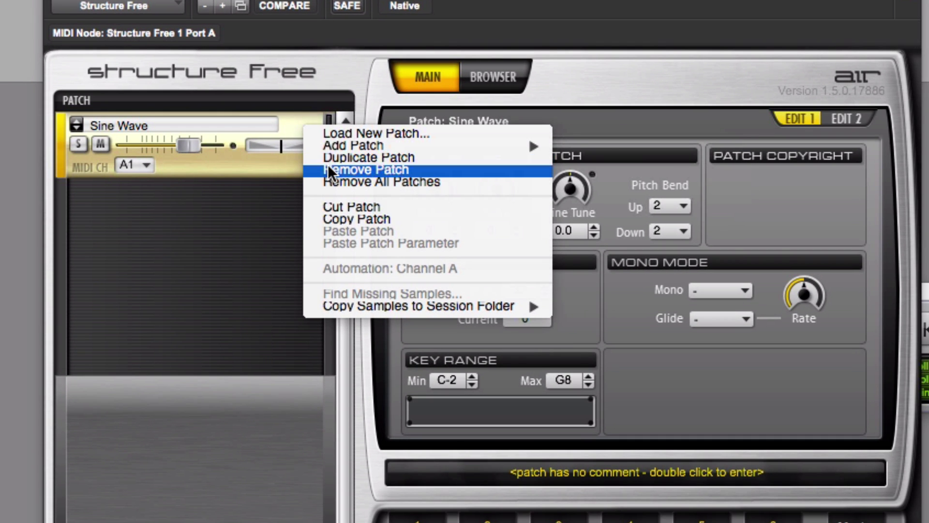
left_click(462, 245)
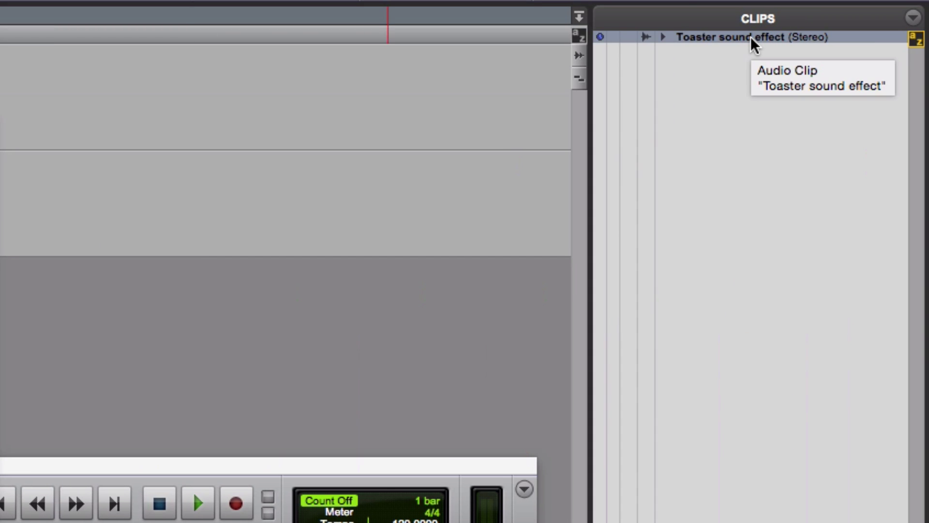
Reveal the Toaster sound effect clip in Finder and load its L and R WAV files together into Structure Free's patch list
right_click(751, 37)
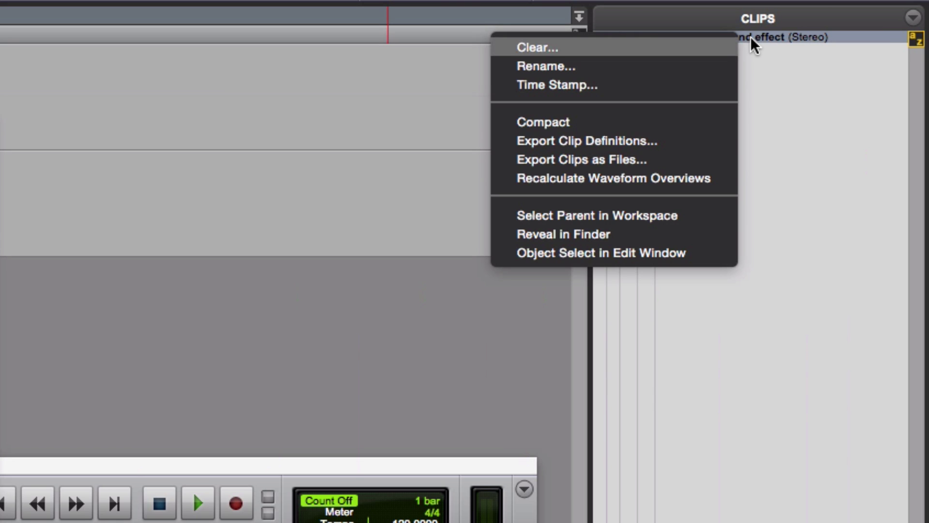
left_click(621, 234)
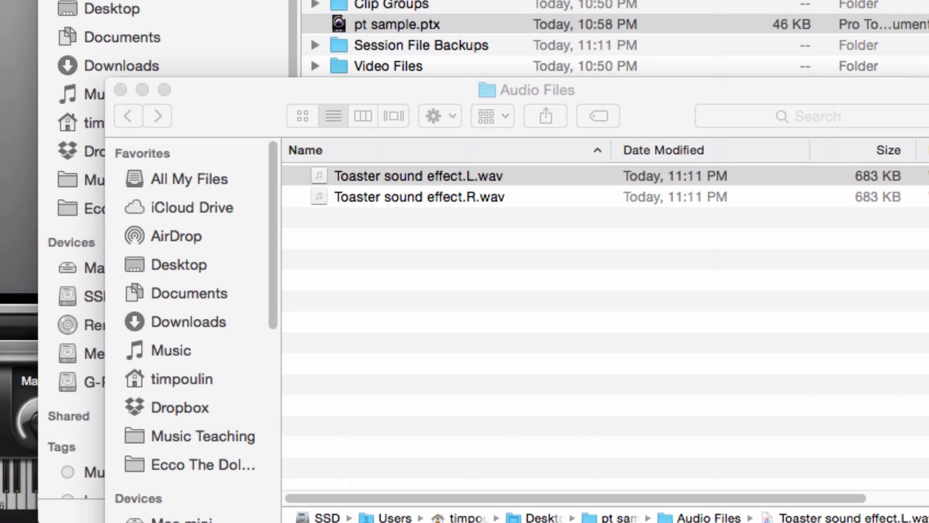
left_click_drag(10, 405, 108, 405)
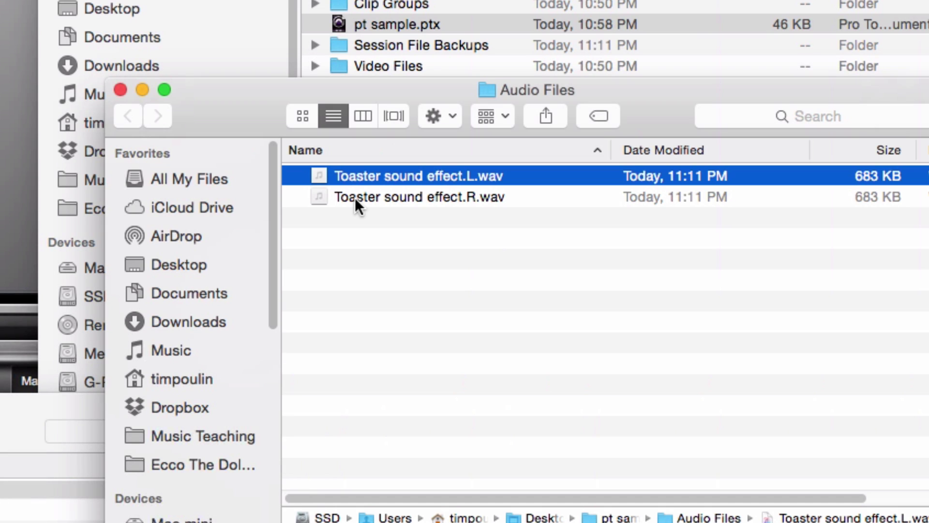
left_click(355, 197, "shift")
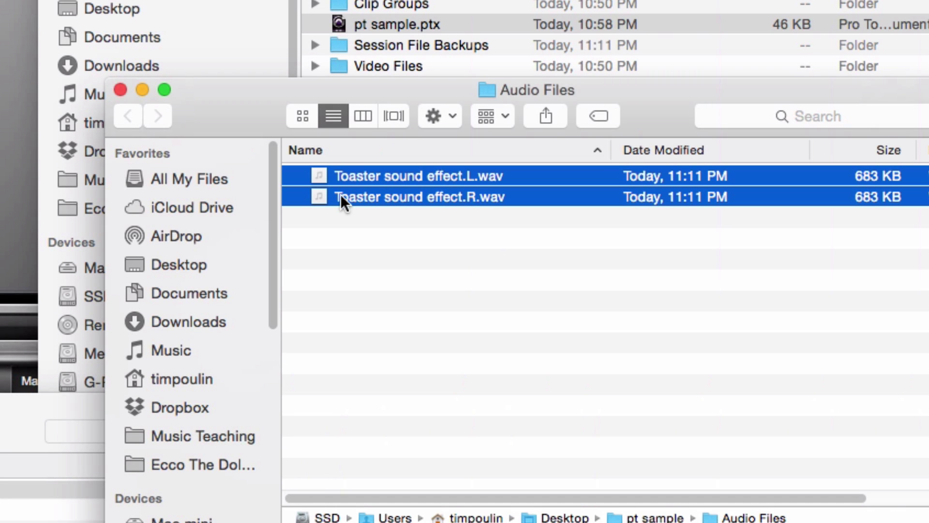
left_click_drag(324, 177, 119, 145)
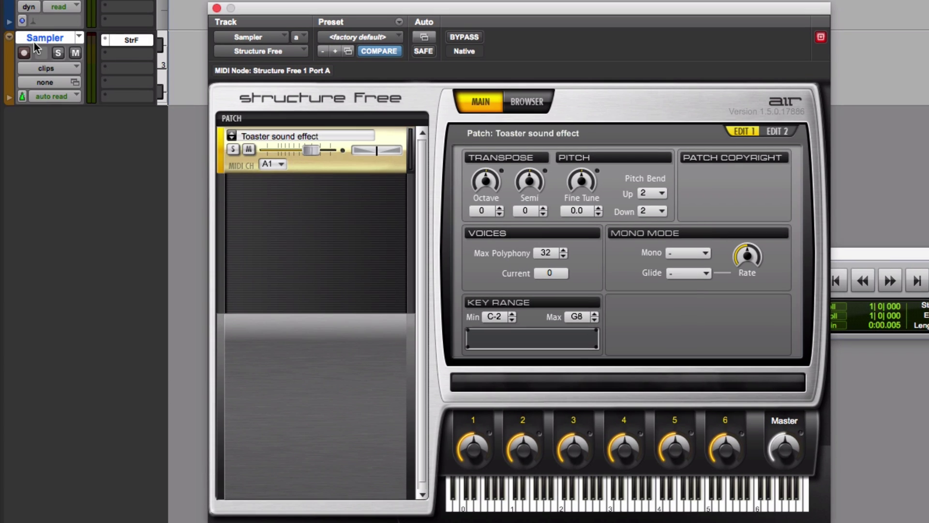
Record-enable the Sampler track, audition the toaster patch with several notes on Structure Free's keyboard, and close the plug-in window
left_click(23, 54)
left_click(611, 504)
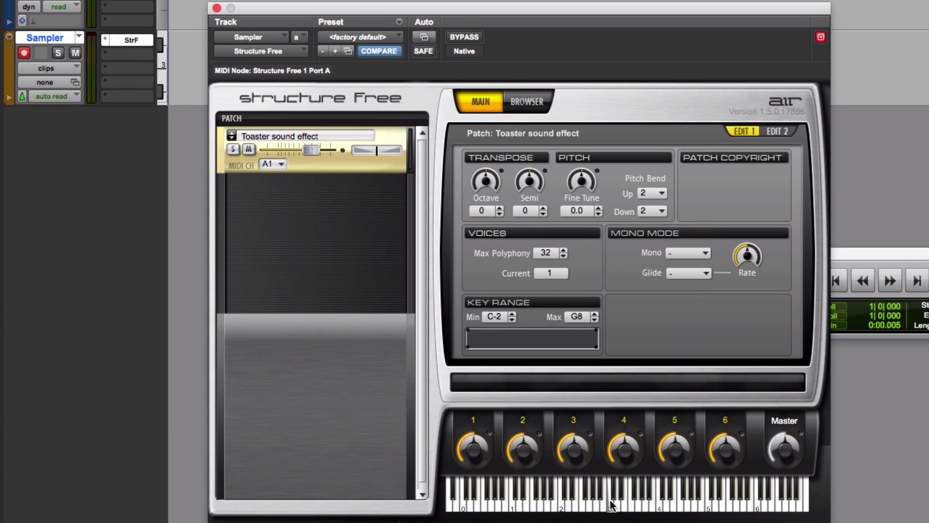
left_click(572, 501)
left_click(513, 506)
left_click(717, 496)
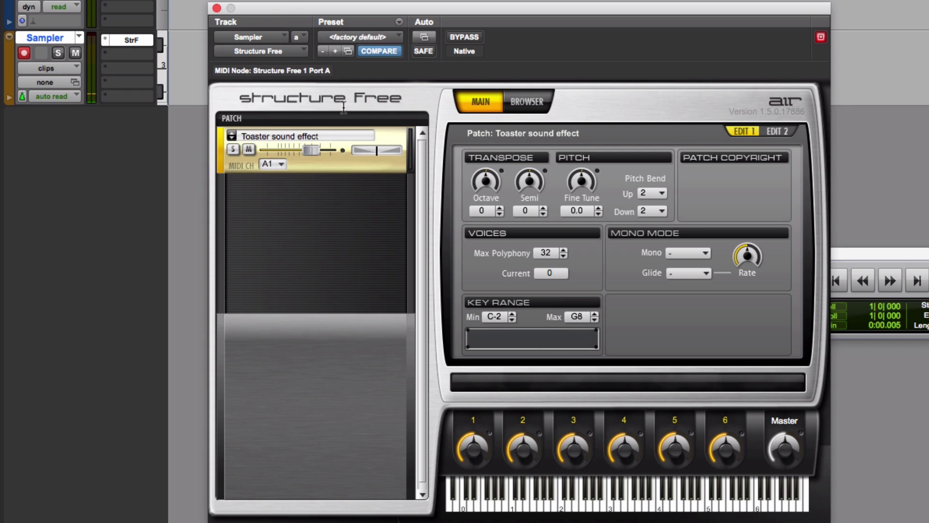
left_click_drag(286, 7, 489, 17)
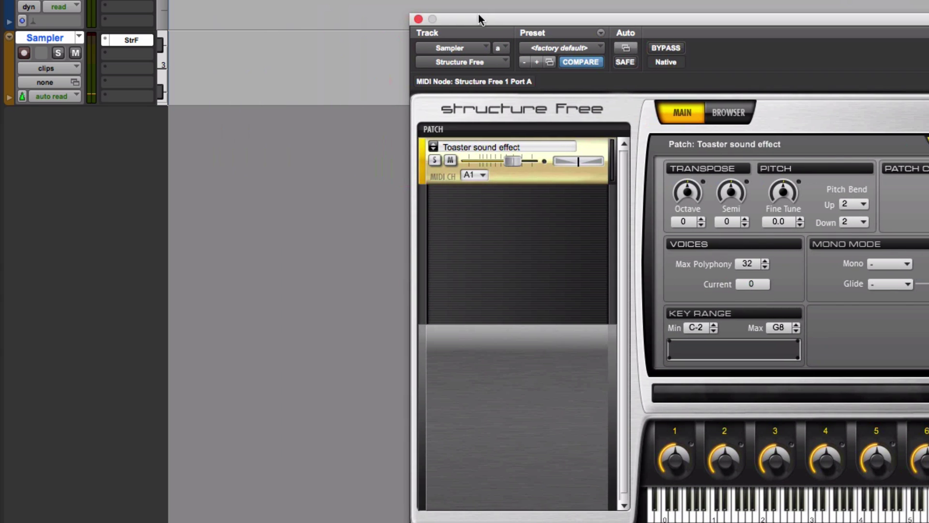
left_click(418, 19)
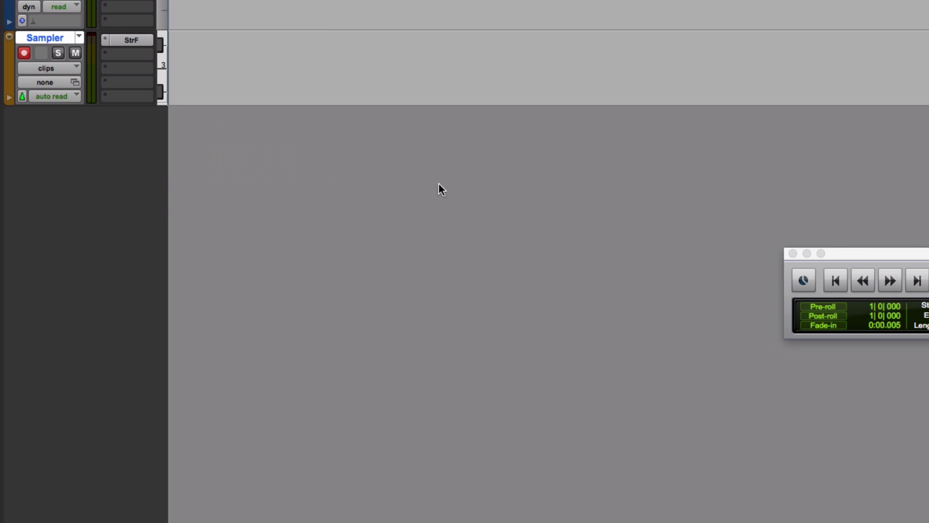
Switch to Finder and bring the pt sample session folder window into view
key("super+Tab")
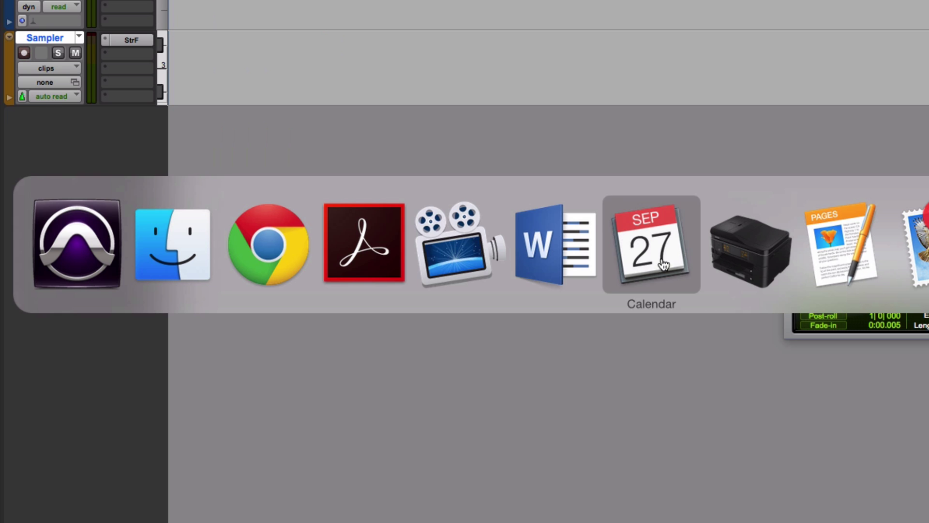
left_click(207, 247)
left_click_drag(928, 216, 907, 230)
left_click(873, 49)
left_click_drag(873, 50, 521, 37)
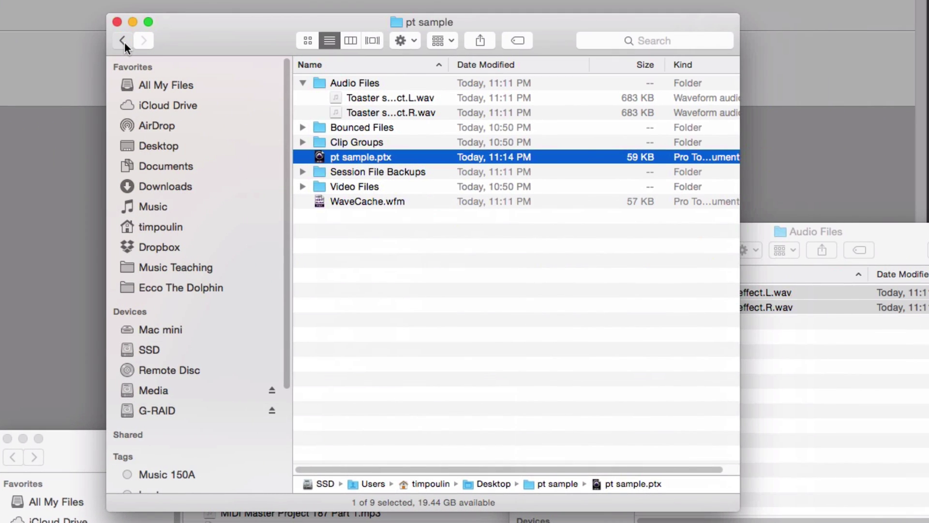
Open the pt sample folder from the Desktop and inspect the toaster WAV files inside its Audio Files folder
left_click(123, 41)
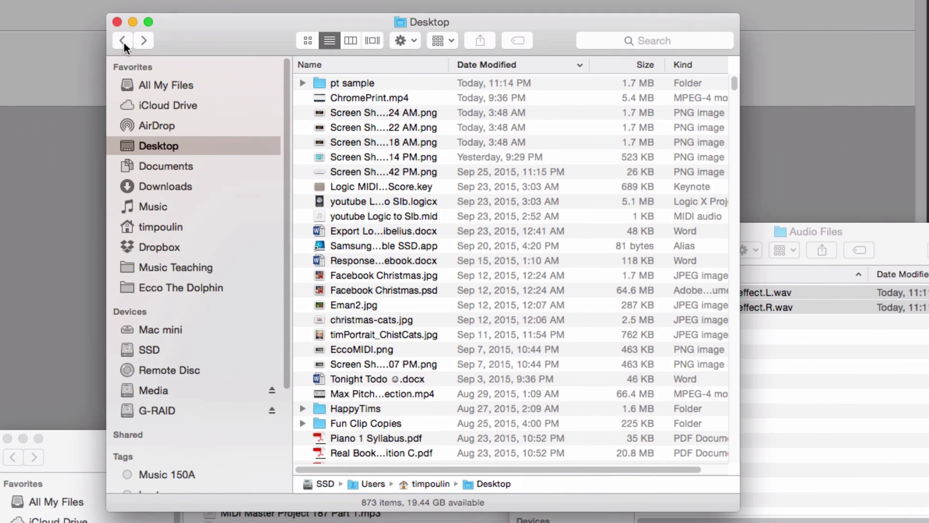
left_click(387, 77)
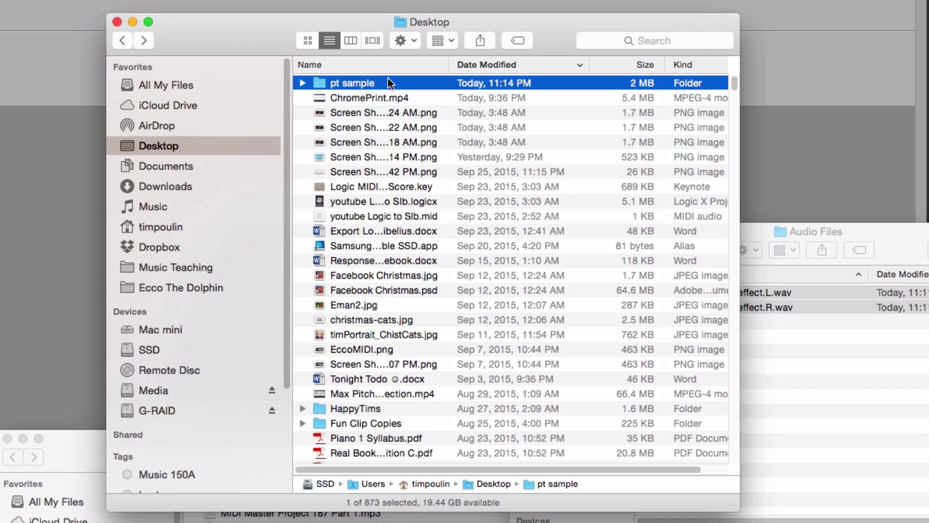
double_click(388, 77)
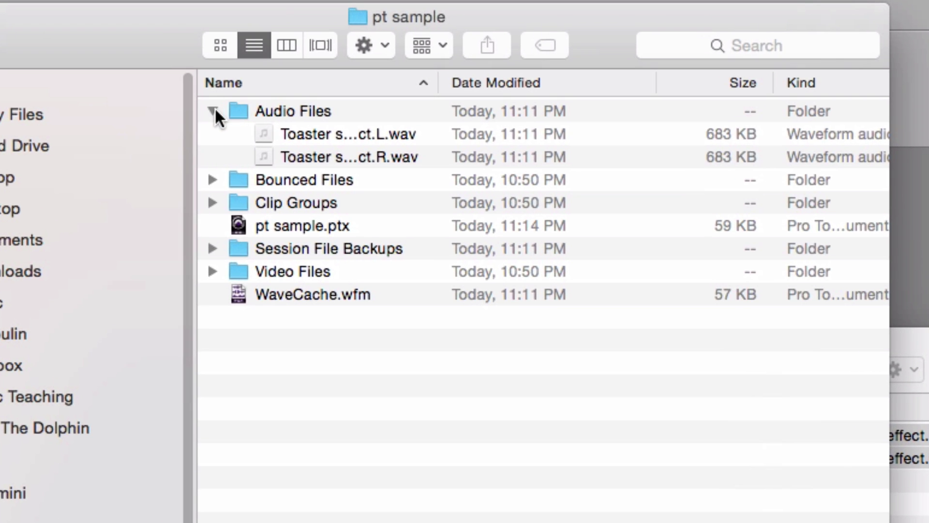
left_click(213, 112)
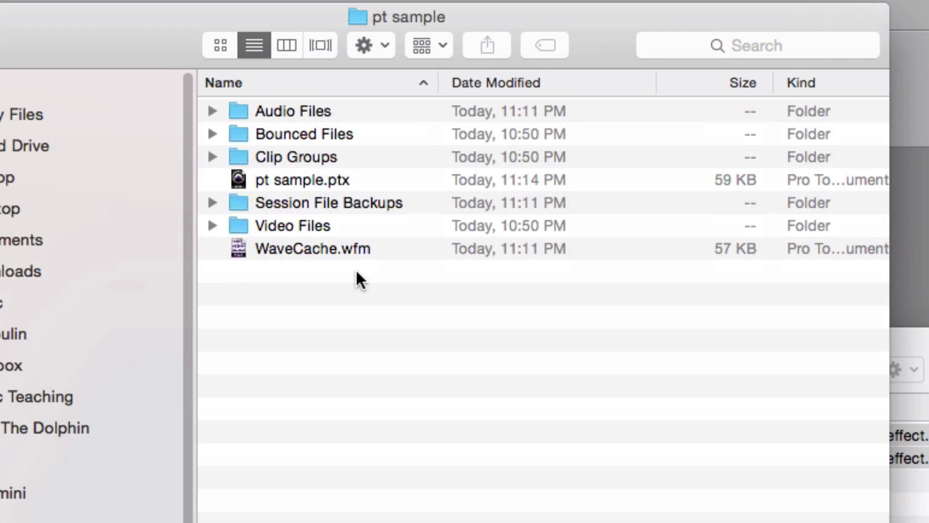
left_click(212, 109)
left_click(376, 138)
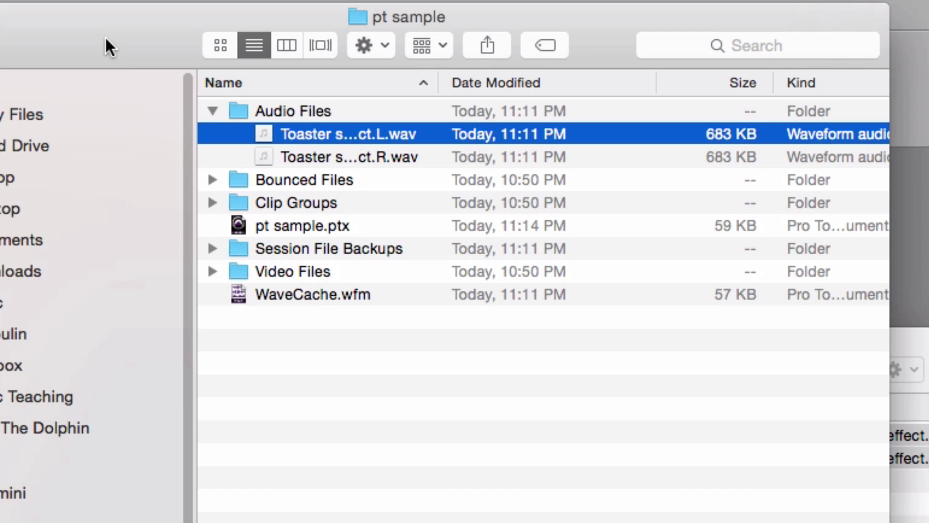
left_click(213, 112)
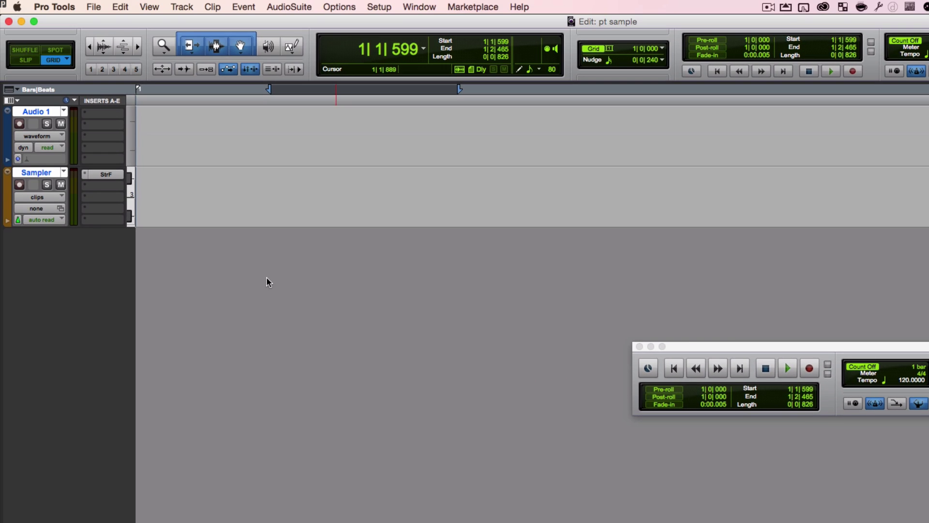
Switch to Chrome and audition the noisy Bengal cats video on YouTube from about 3:29
key("super+Tab")
left_click(234, 327)
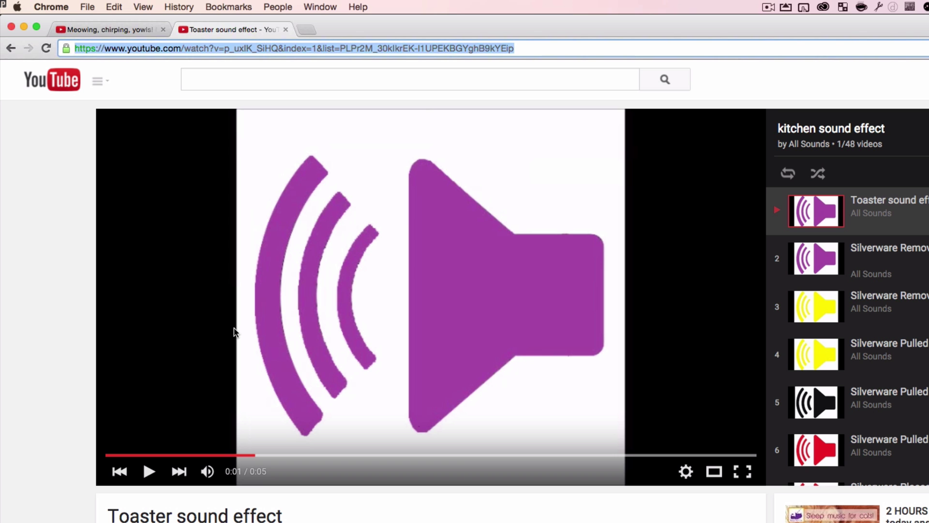
left_click(115, 32)
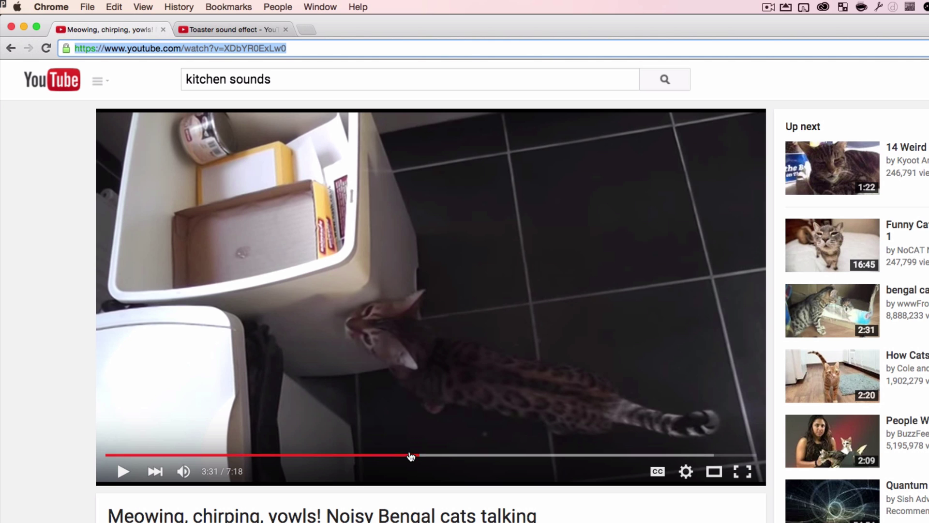
left_click_drag(416, 456, 418, 458)
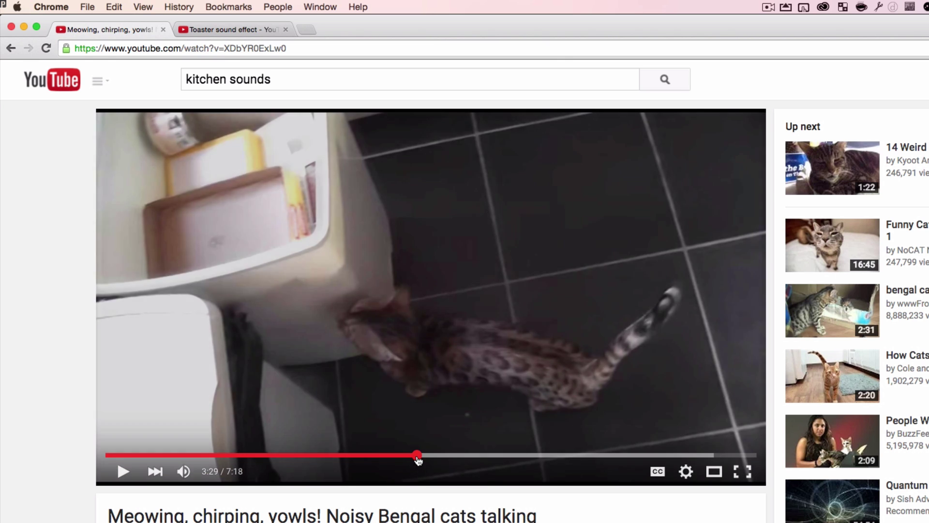
left_click(425, 358)
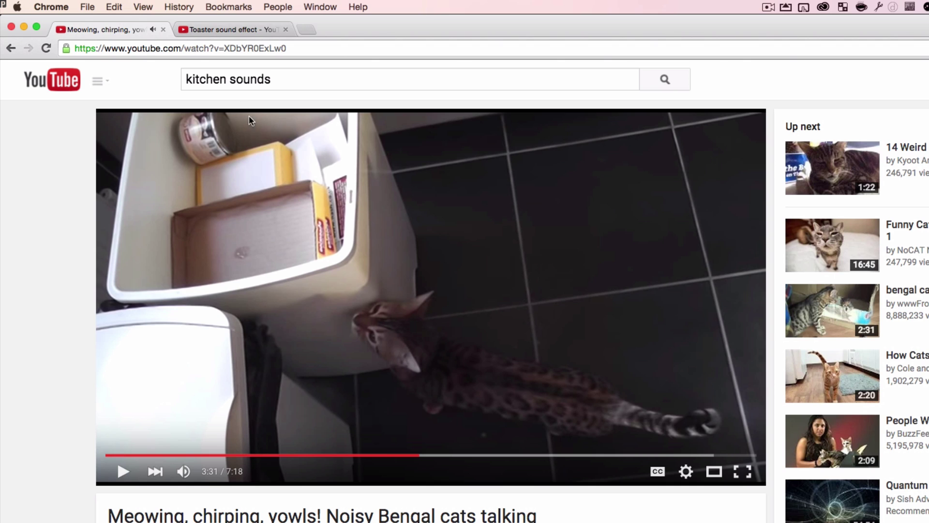
Copy the cat video's URL, convert it to MP3 on youtube-mp3.org, and download the resulting file
left_click(179, 48)
key("super+c")
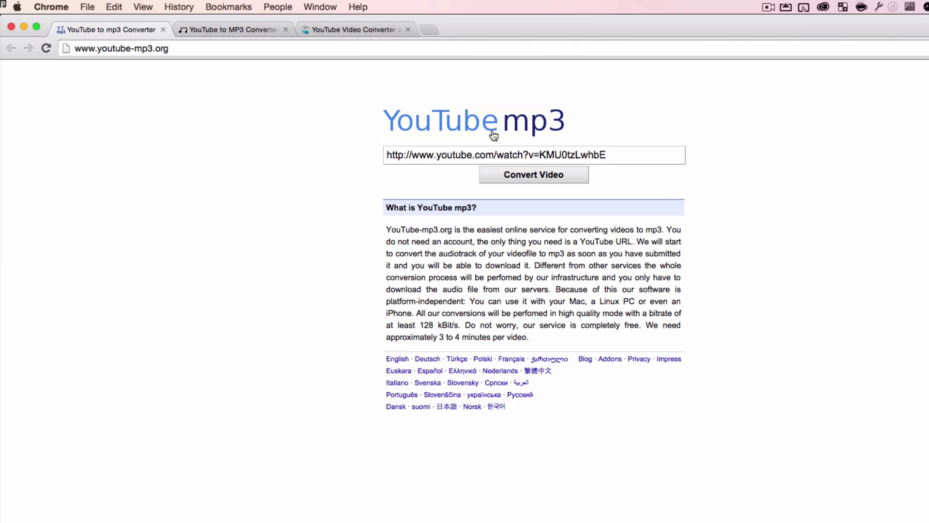
triple_click(453, 155)
key("super+v")
left_click(514, 180)
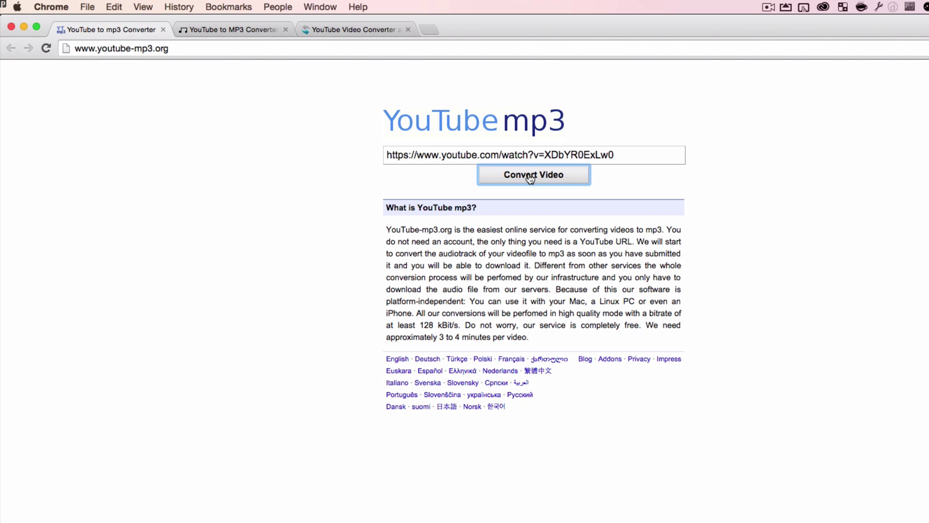
left_click(530, 178)
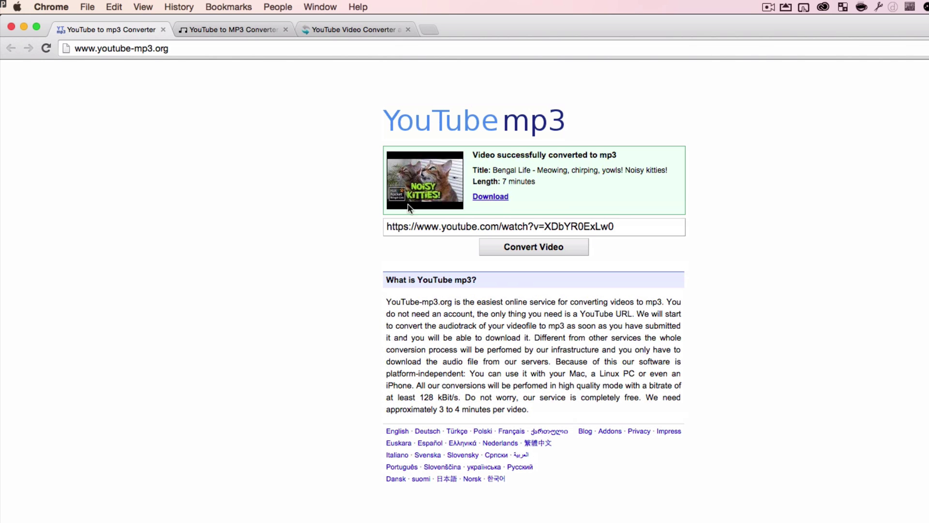
left_click(494, 197)
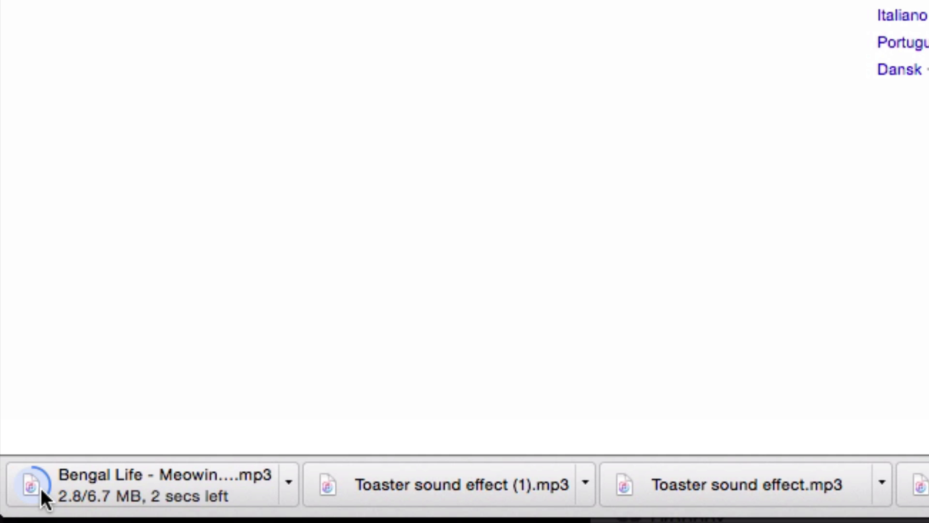
Reveal the downloaded Bengal Life MP3 in Finder, import it into the Pro Tools Clips list, and clear the clip selection
left_click(288, 482)
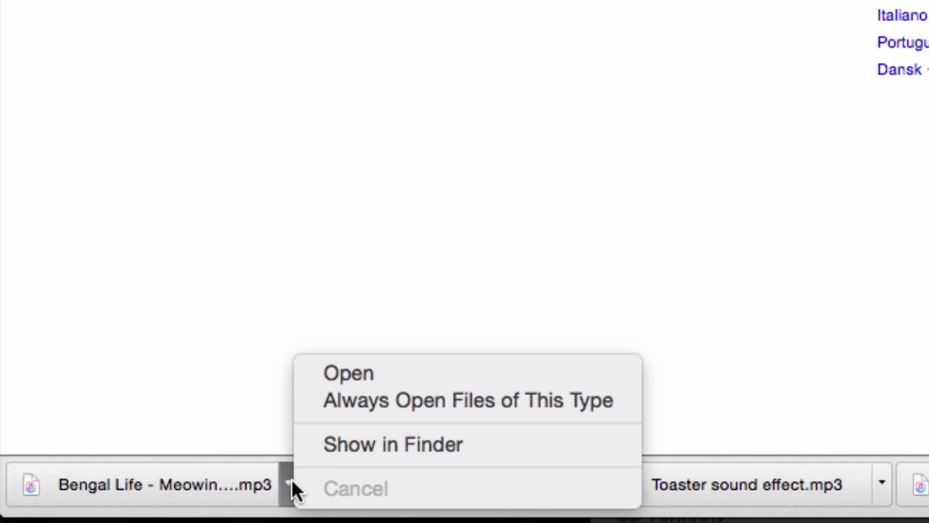
left_click(342, 448)
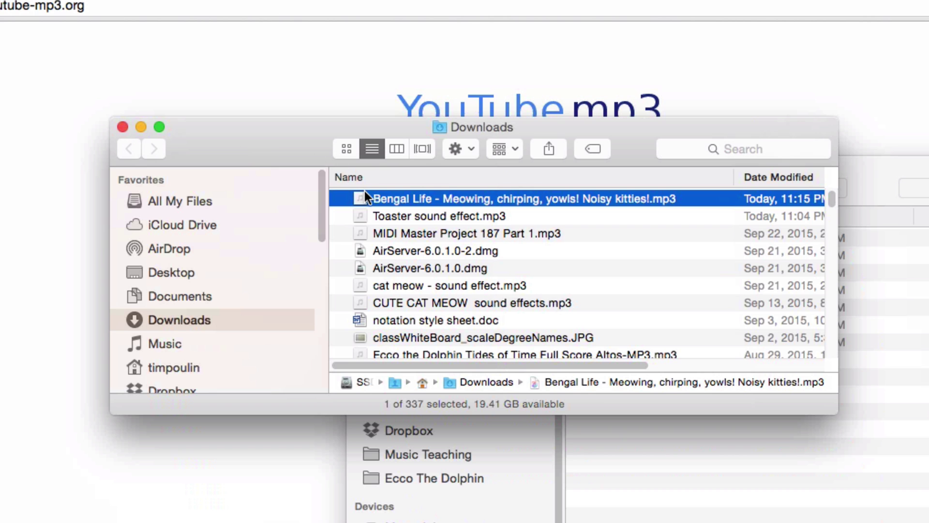
left_click_drag(370, 193, 817, 220)
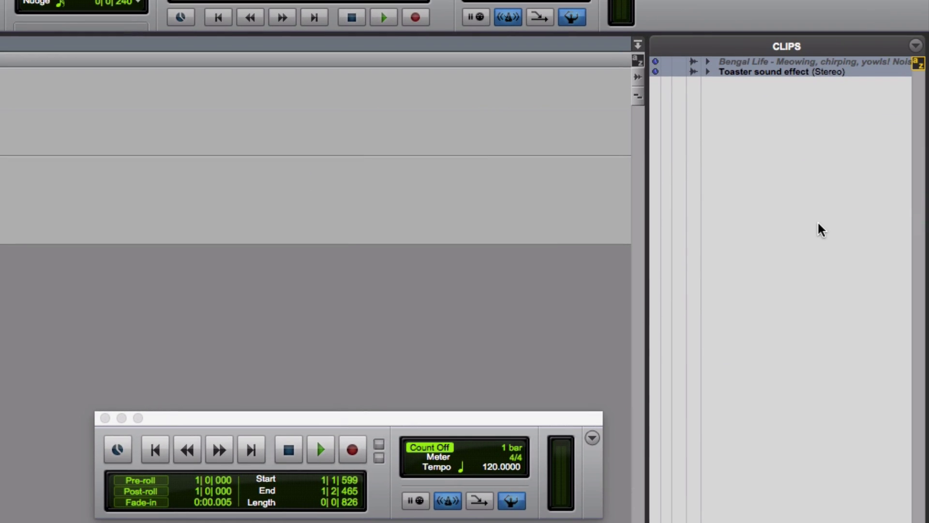
left_click(708, 62)
left_click(708, 61)
left_click(718, 101)
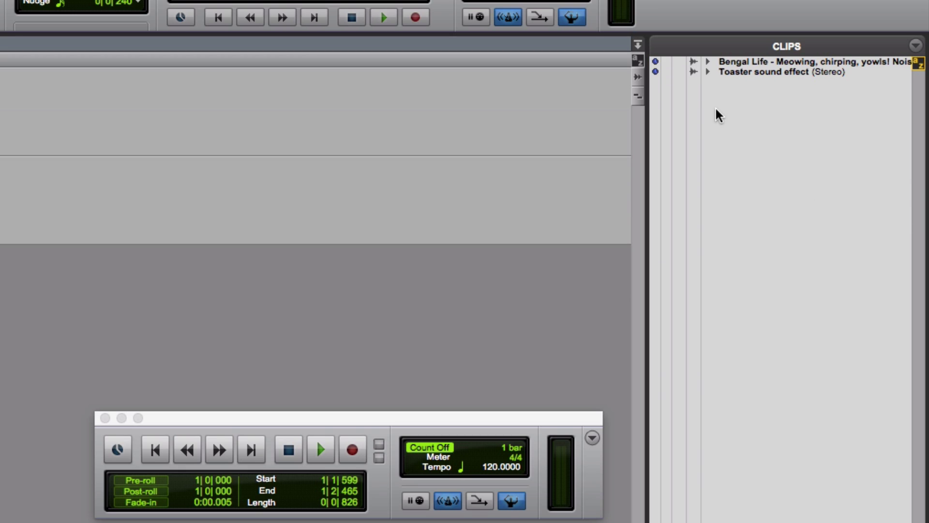
Place the Bengal Life clip at the start of the Audio 1 track and enlarge the track's height
left_click(720, 60)
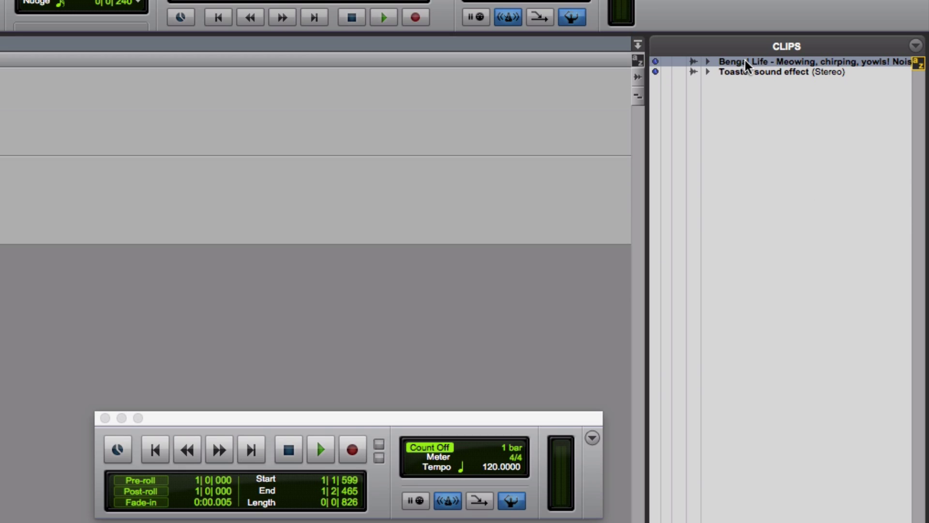
left_click_drag(748, 60, 184, 146)
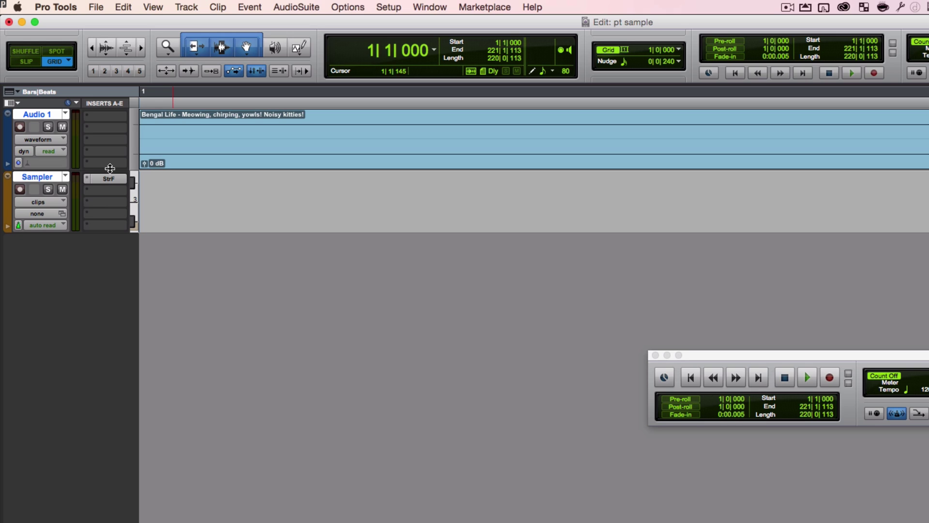
left_click_drag(109, 169, 113, 429)
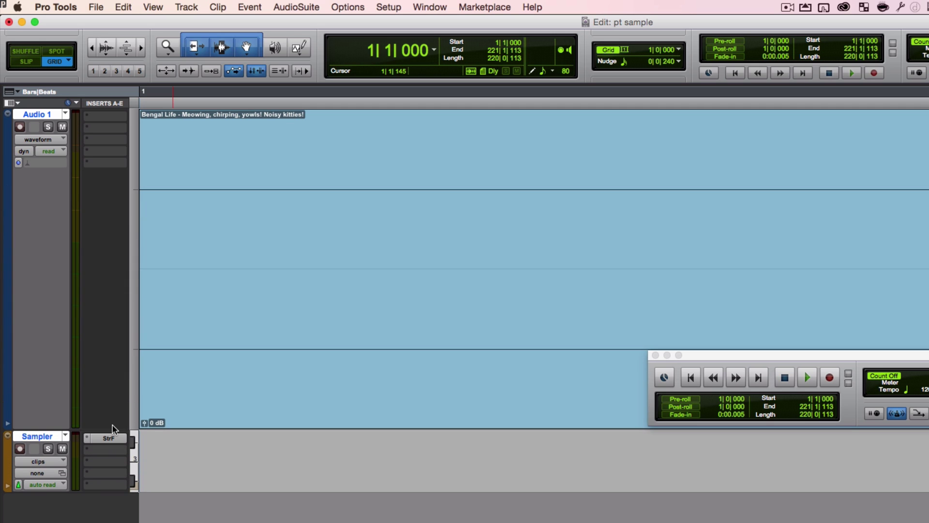
scroll(400, 346, "right", 5)
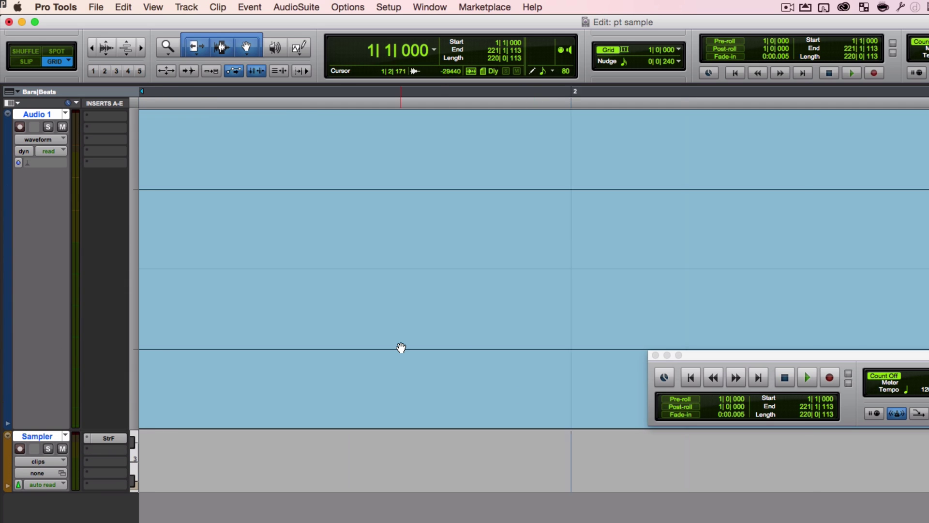
scroll(401, 348, "left", 5)
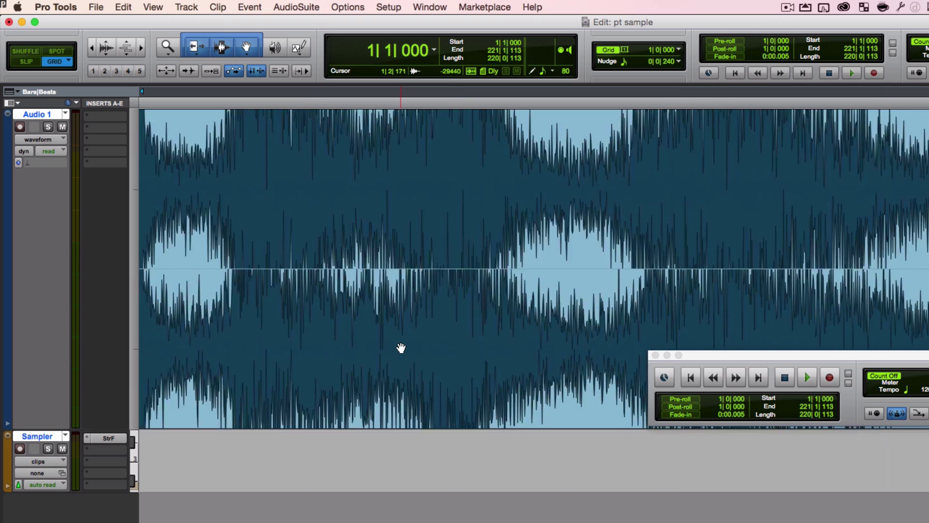
scroll(401, 348, "left", 3)
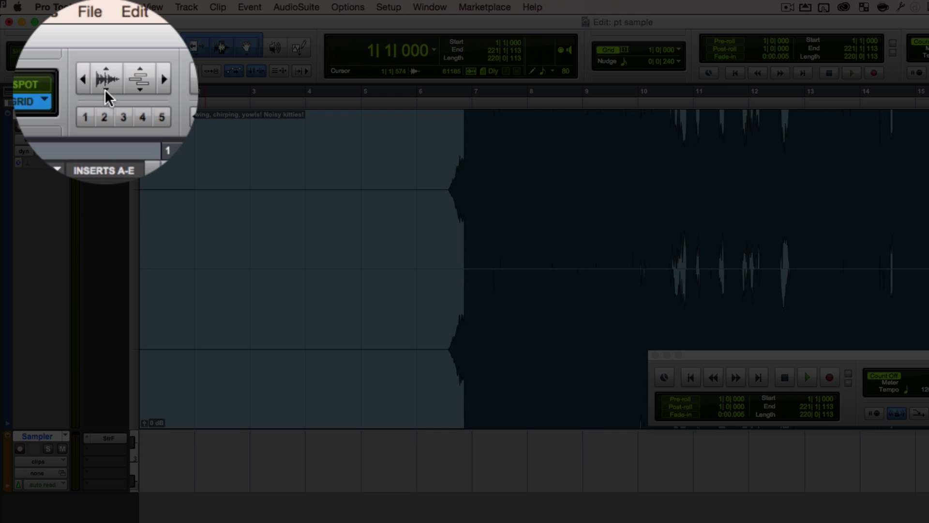
Adjust the vertical audio zoom so the cat clip's waveform peaks can be told apart within the track
left_click(105, 51)
left_click(106, 51)
left_click(105, 54)
left_click(106, 54)
left_click(105, 54)
left_click(106, 54)
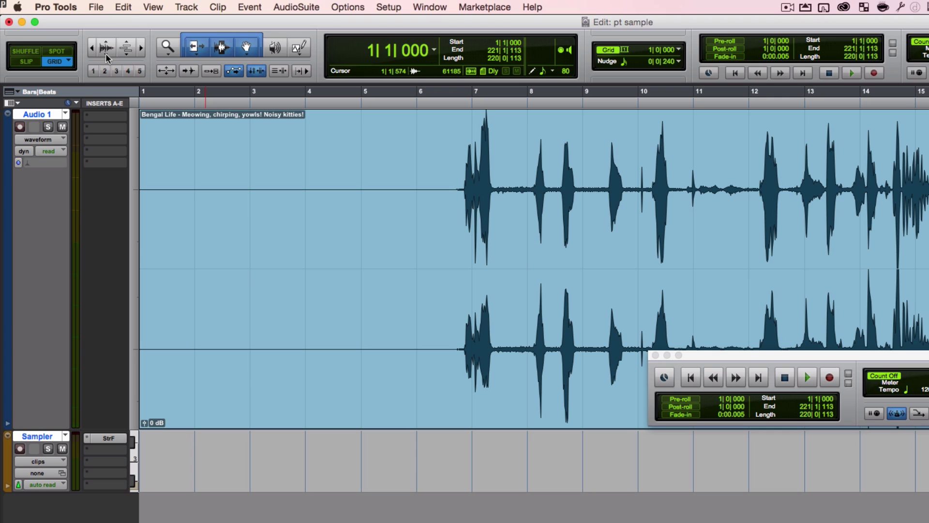
left_click(106, 53)
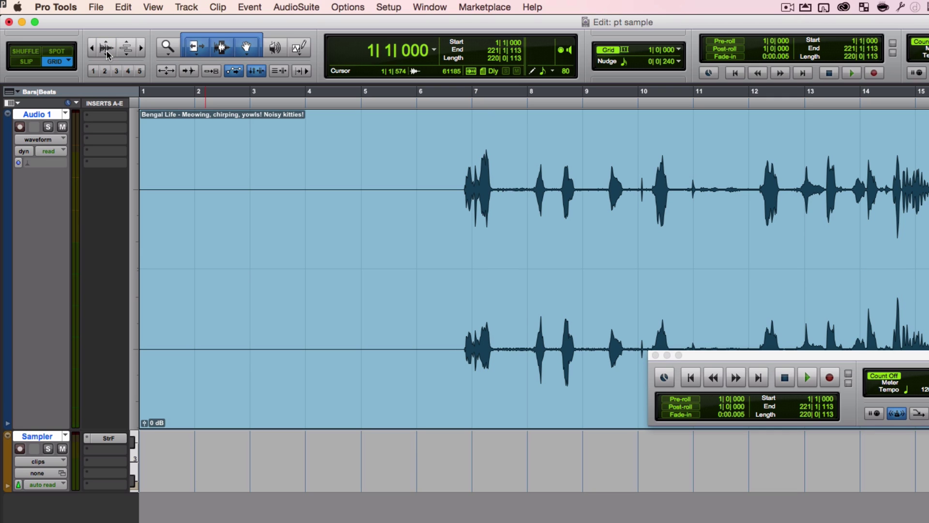
left_click(105, 44)
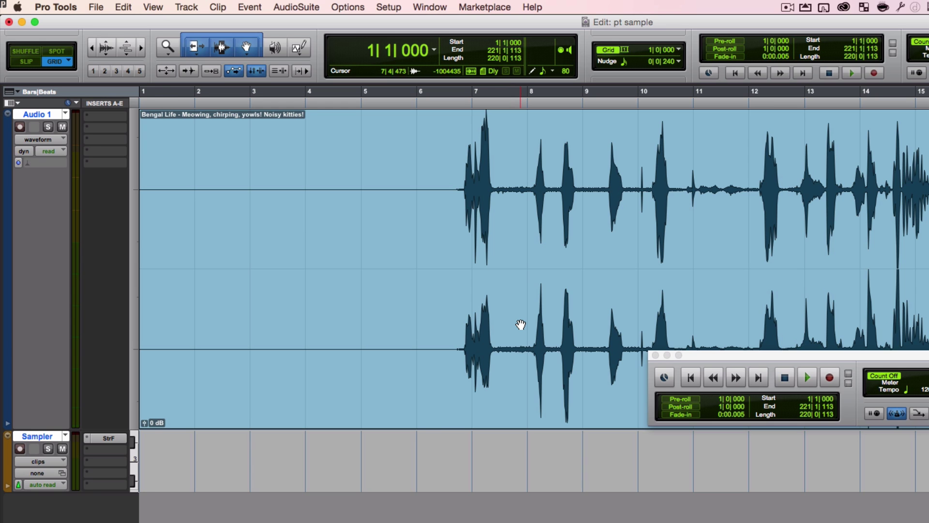
Browse the cat clip's waveform, check the meow's time position in the YouTube video, and return to Pro Tools
scroll(521, 324, "right", 20)
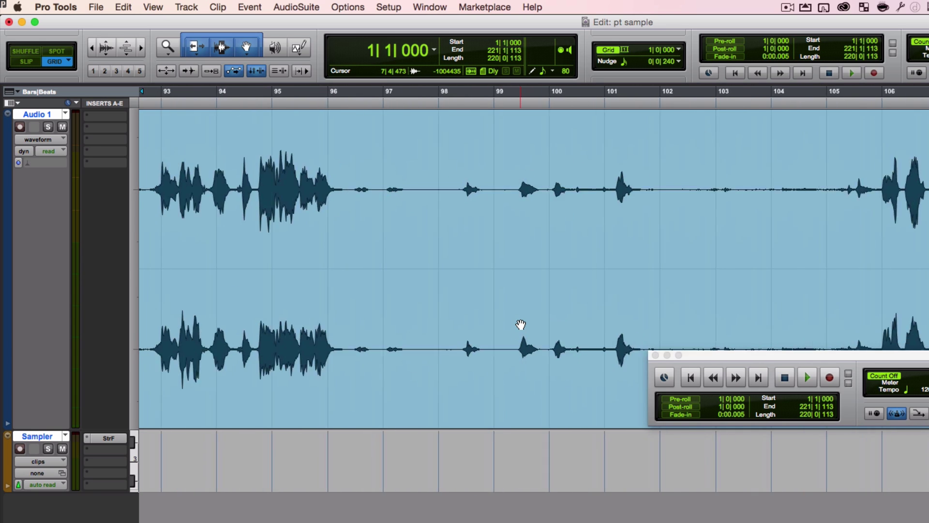
scroll(520, 324, "right", 6)
key("super+Tab")
key("super+Tab")
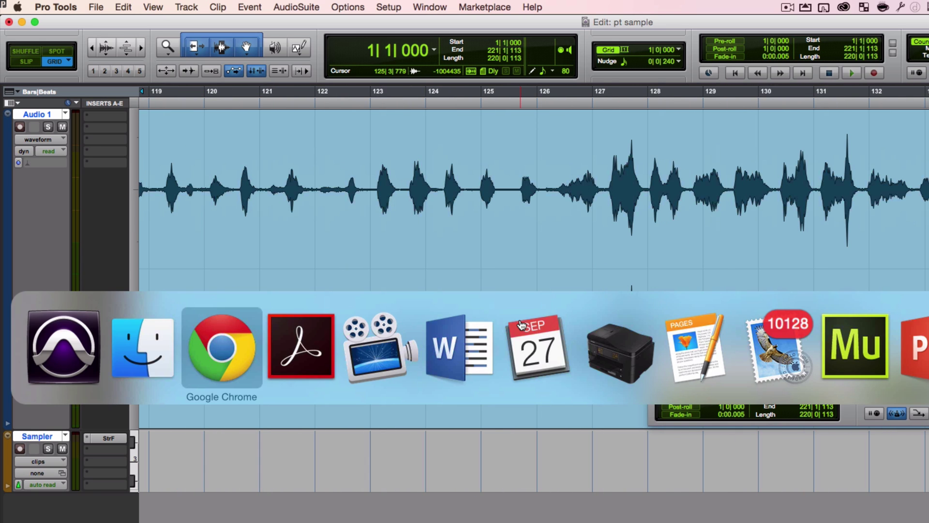
key("super+grave")
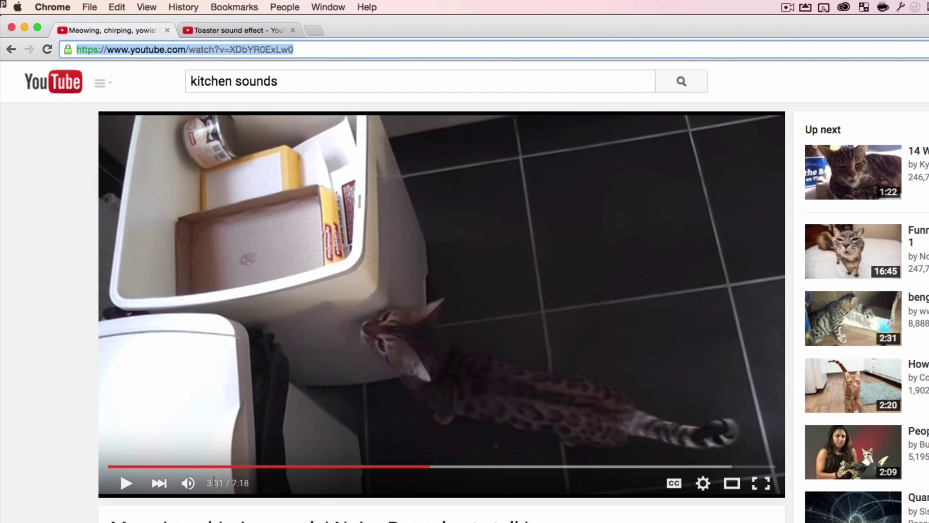
key("super+Tab")
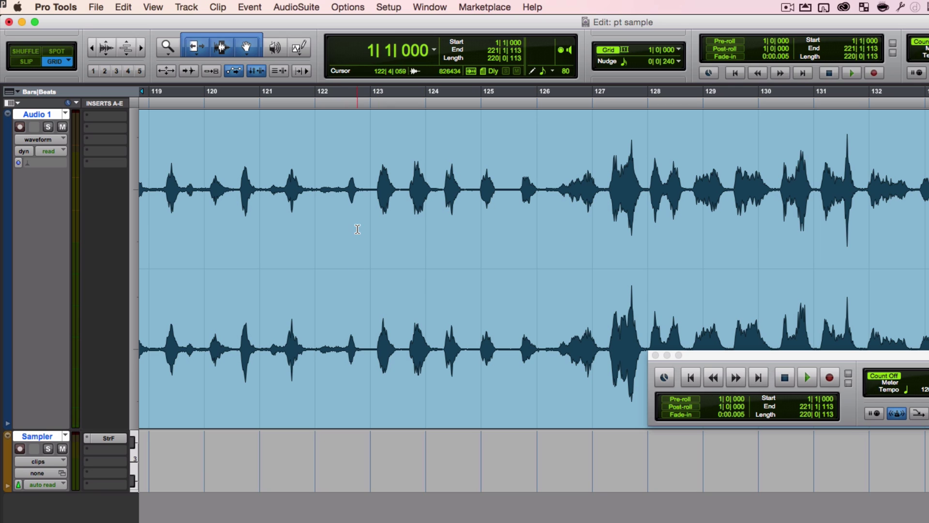
Add a Minutes:Seconds ruler to the Edit window
left_click(146, 7)
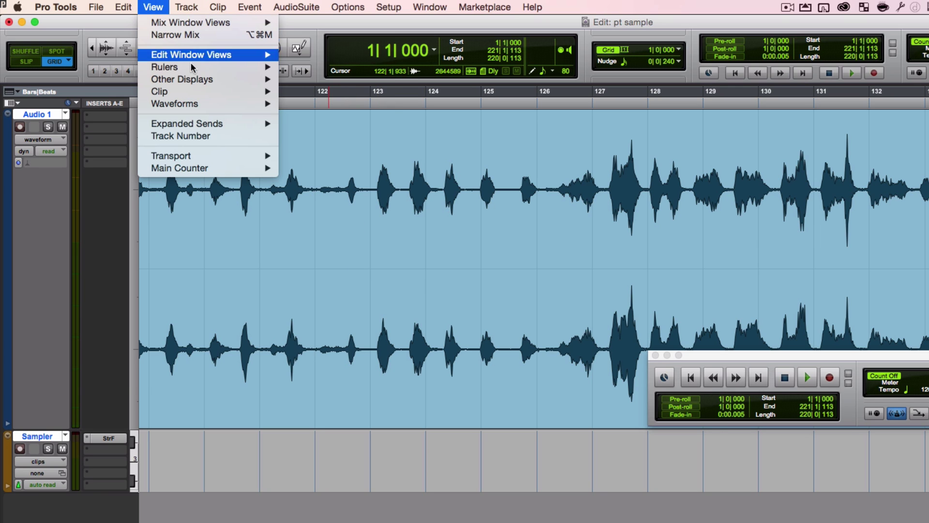
mouse_move(201, 68)
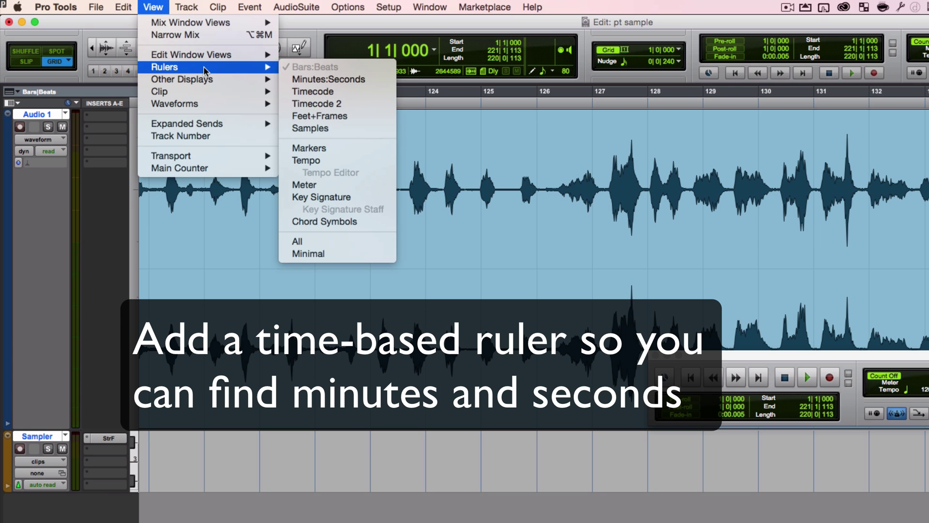
left_click(370, 78)
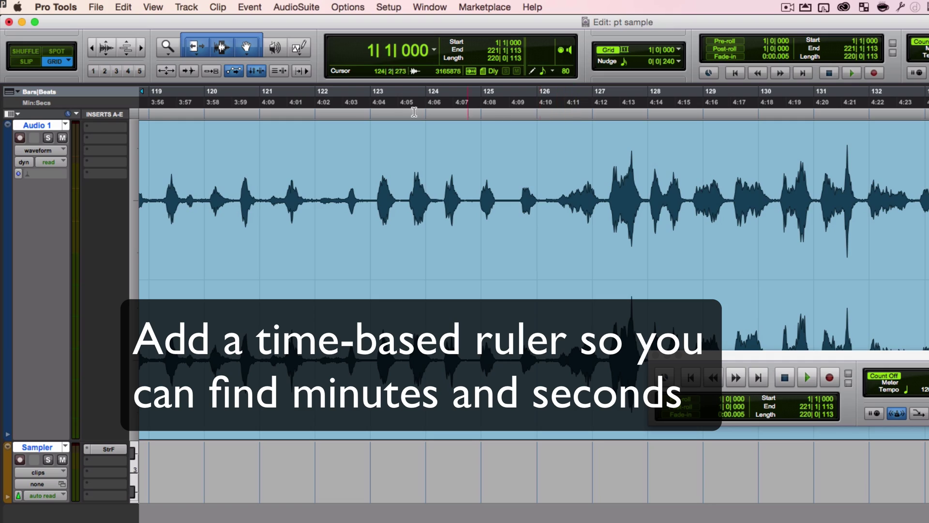
Locate 3:30 in the cat clip on the Min:Secs ruler and audition the meows from 106|1|000
scroll(414, 112, "left", 20)
scroll(315, 115, "right", 10)
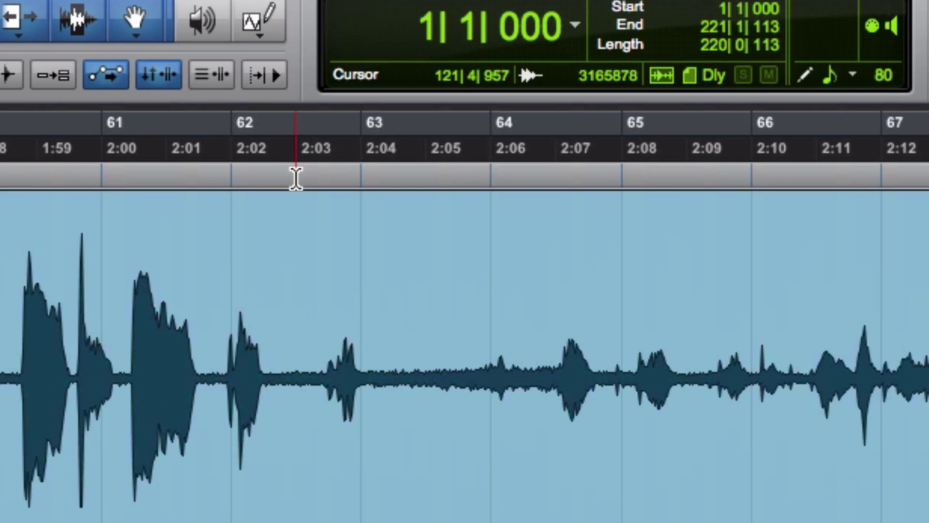
scroll(296, 179, "right", 5)
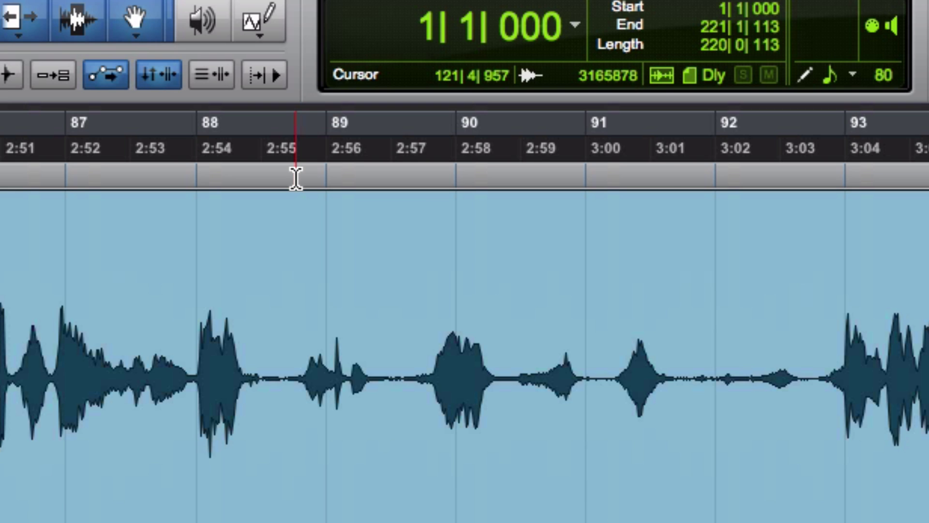
scroll(296, 178, "right", 5)
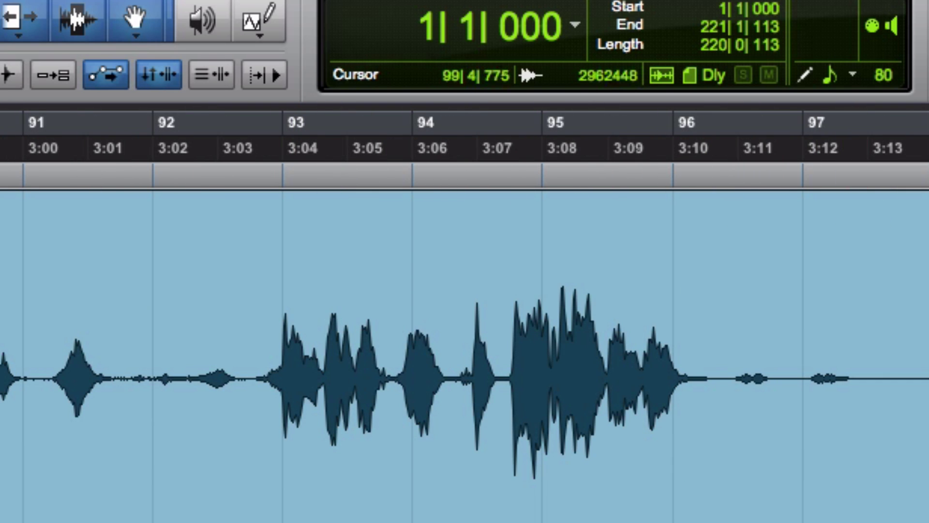
scroll(465, 356, "right", 10)
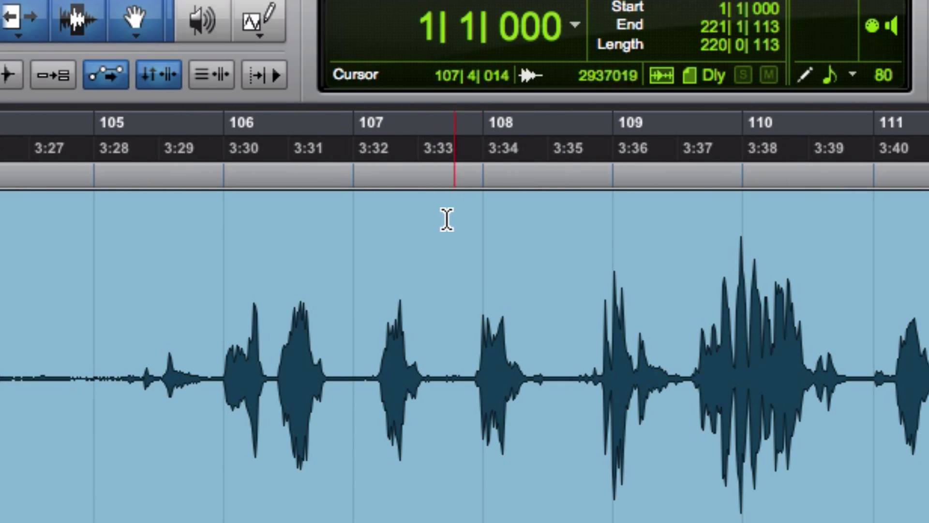
left_click(213, 228)
key("space")
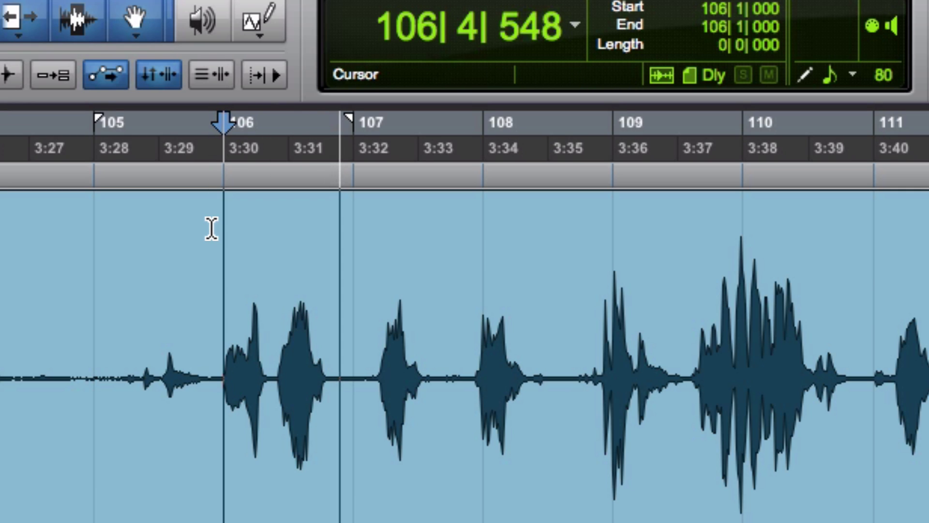
key("space")
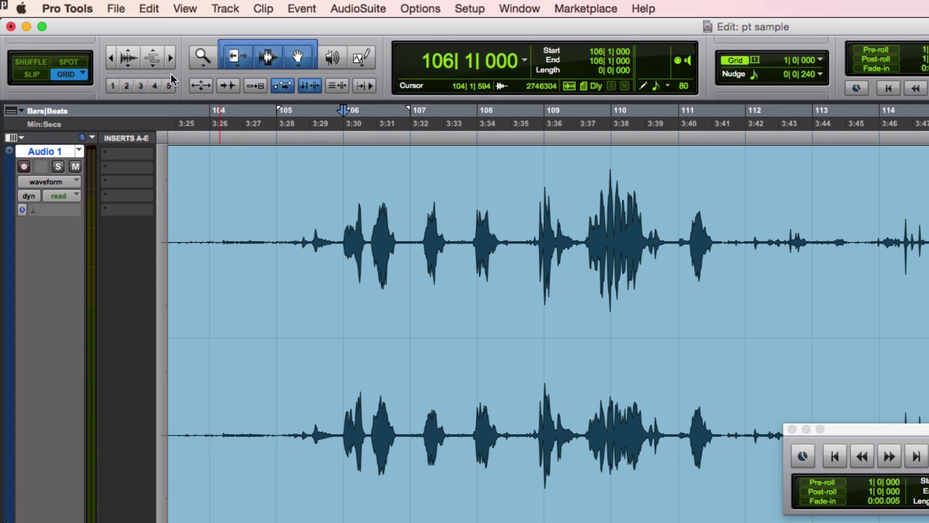
left_click(171, 61)
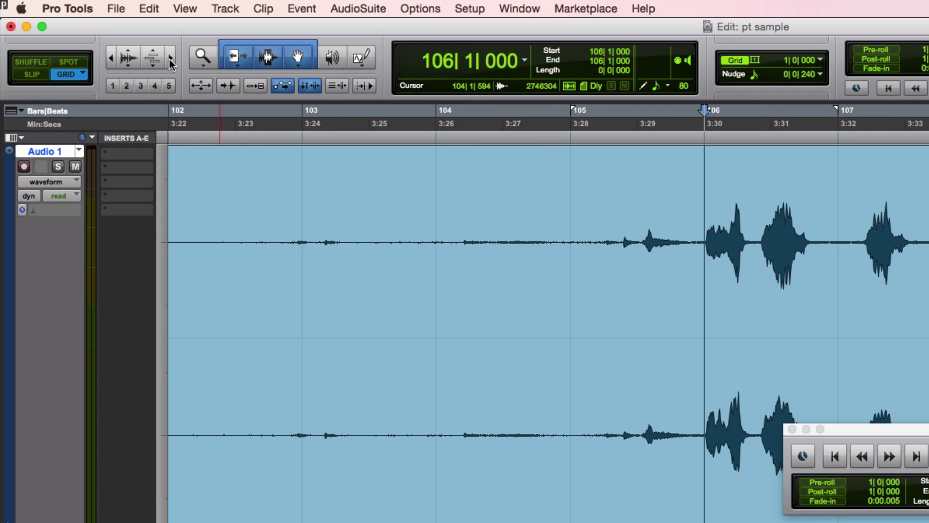
key("space")
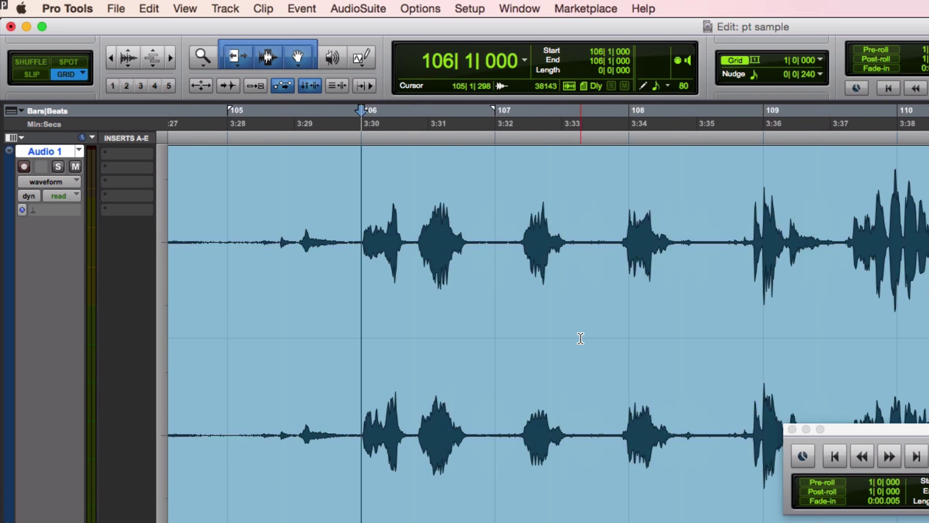
key("space")
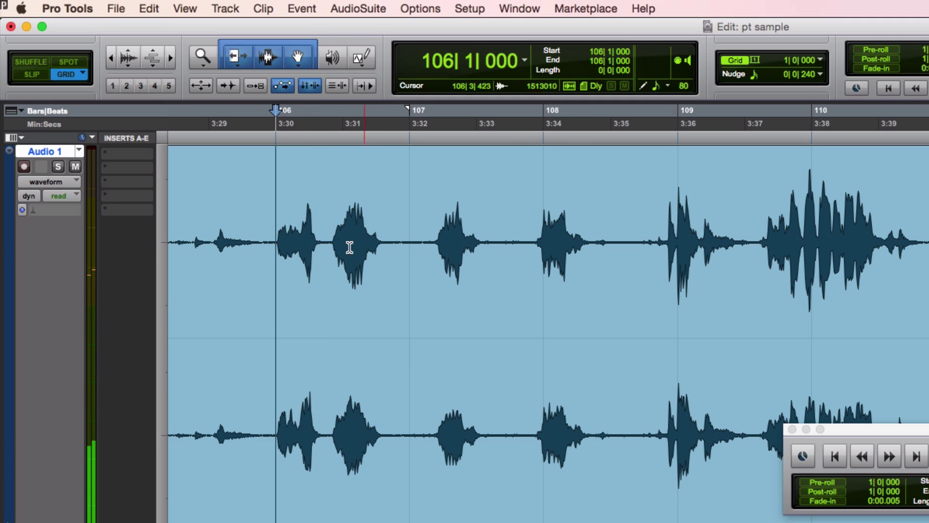
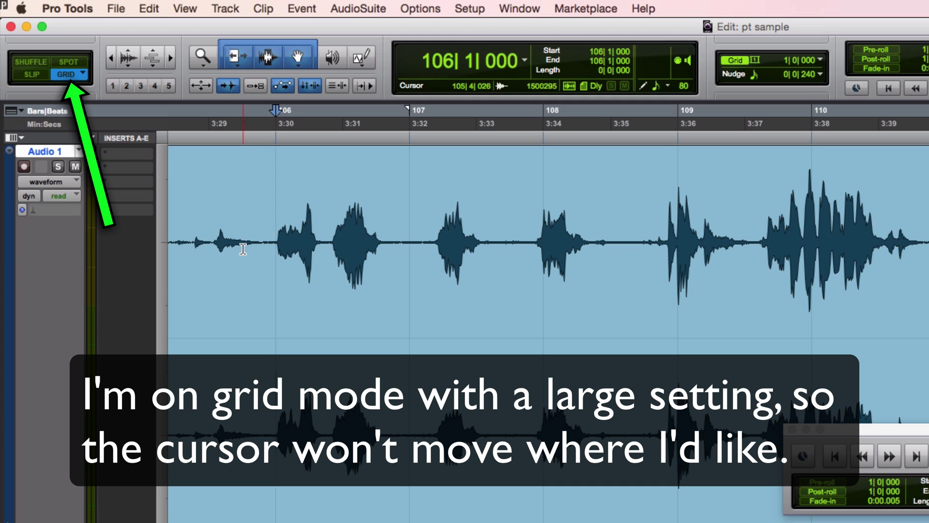
Try to place the edit cursor right beside the second meow after 3:30 while still in Grid mode
left_click(374, 228)
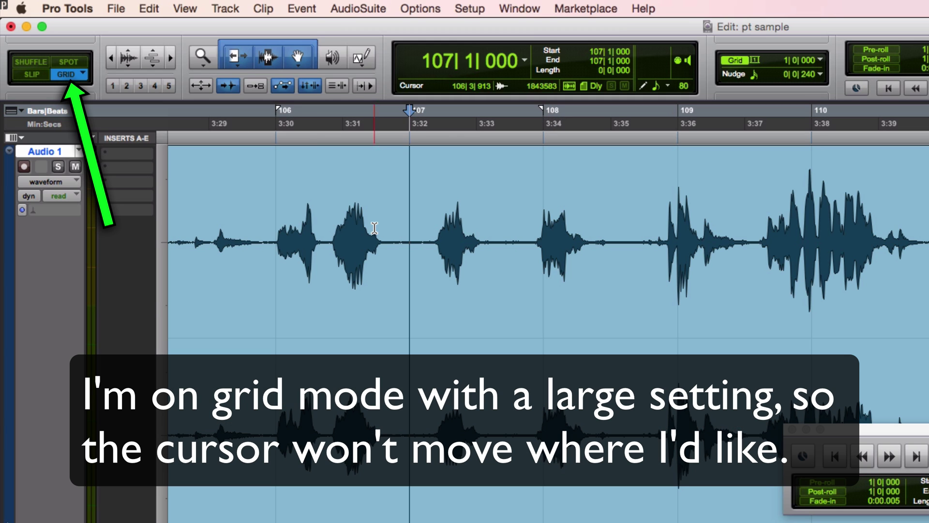
left_click(301, 191)
left_click(381, 182)
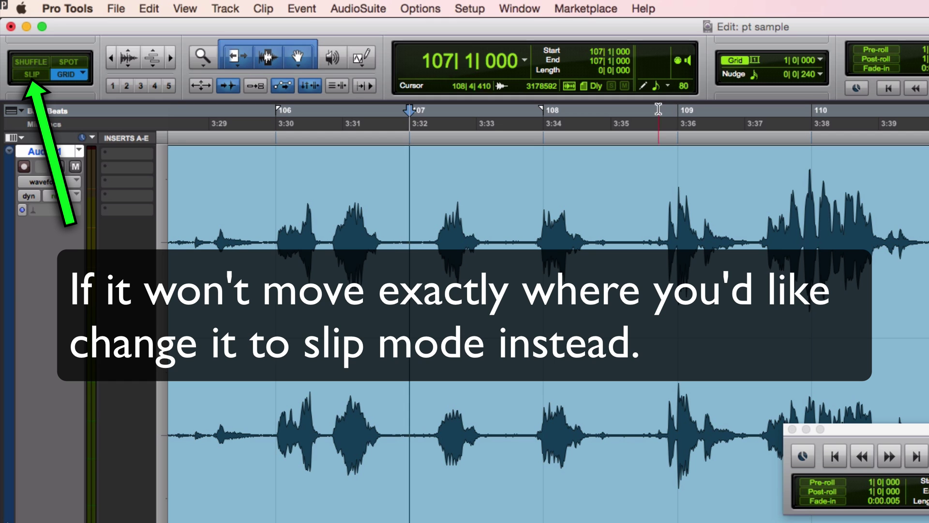
Switch to Slip mode and place the edit cursor in the silence just before the second meow after 3:30
key("F2")
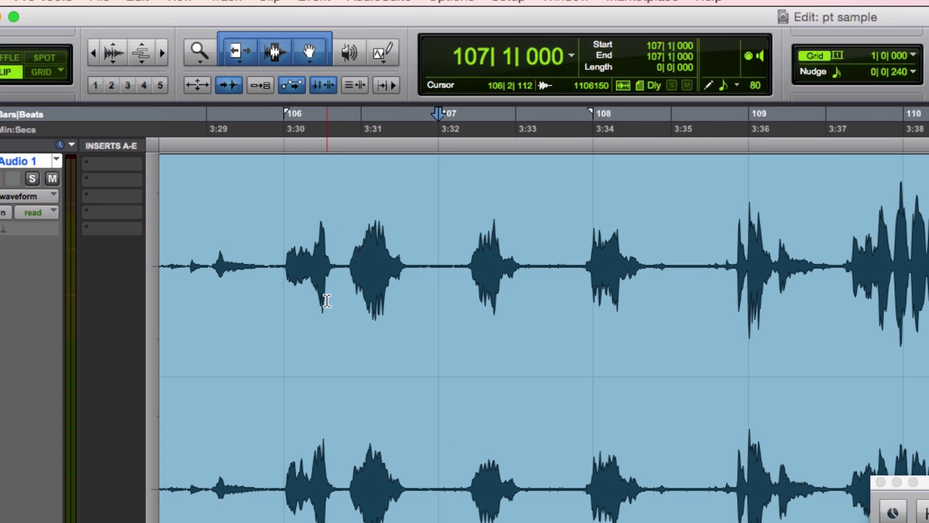
left_click(314, 268)
left_click(324, 258)
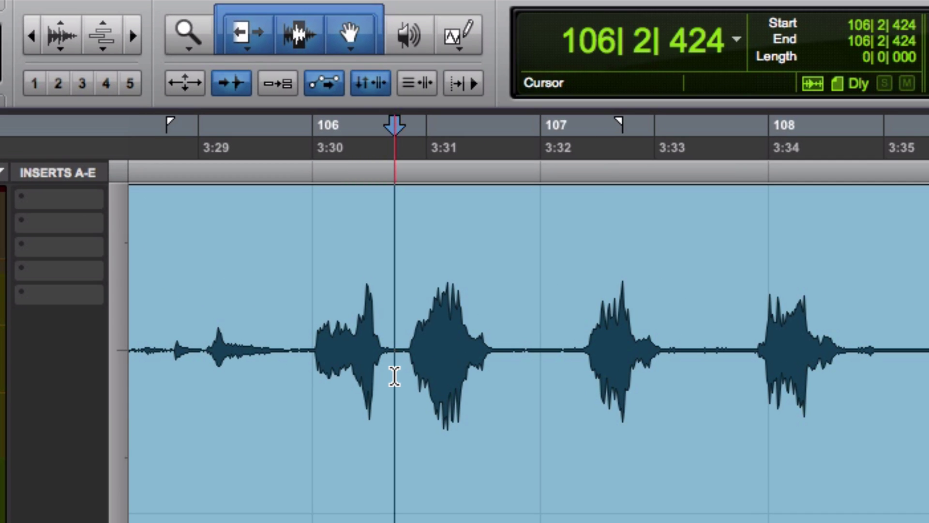
Select the meow from its starting transient at 106|2|708 to 106|4|399 and audition the selection
key("Tab")
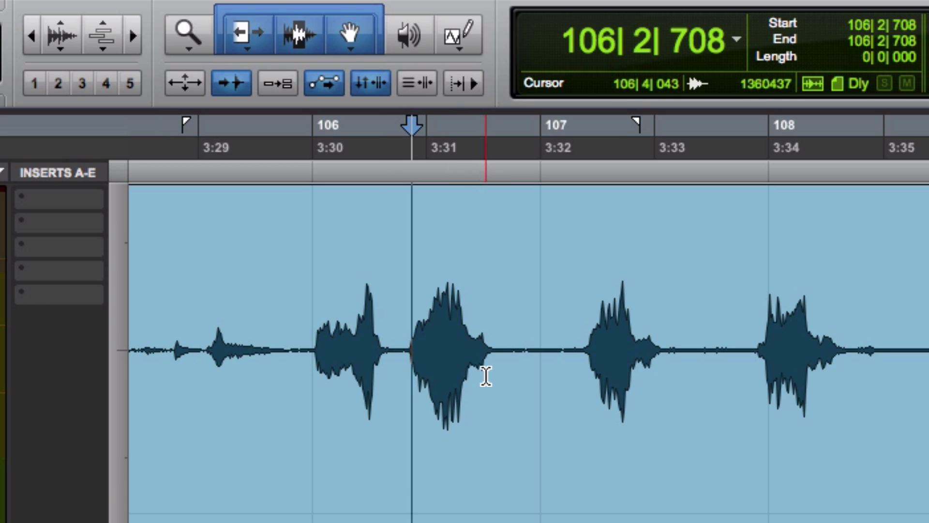
key("shift+Tab")
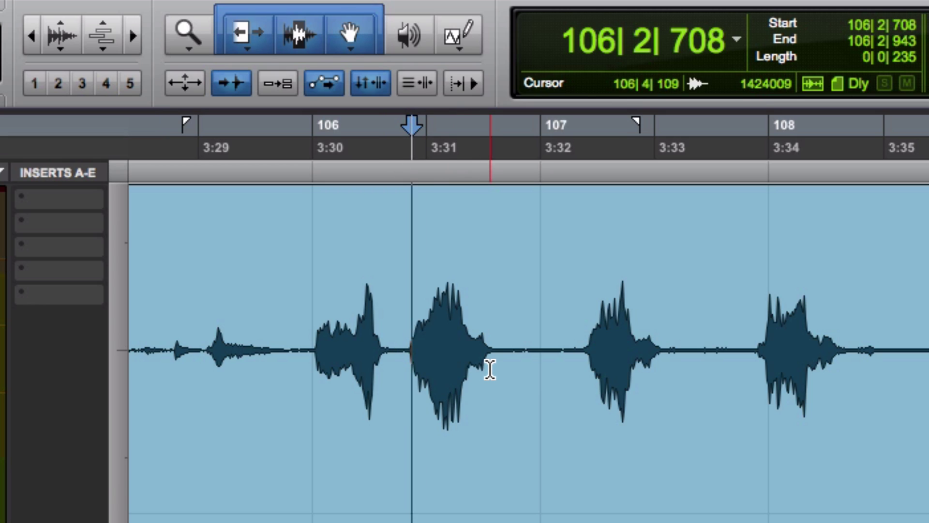
key("shift+Tab")
key("shift+Tab")
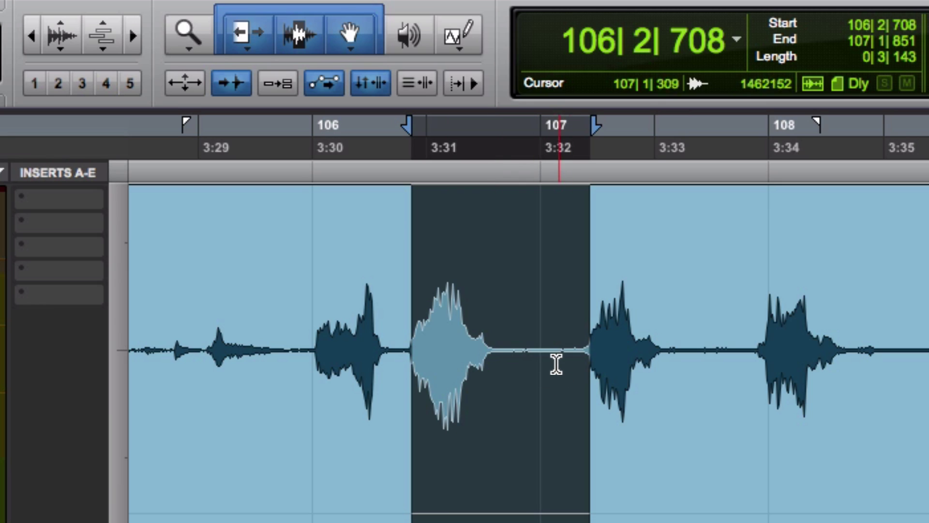
left_click(506, 350, "shift")
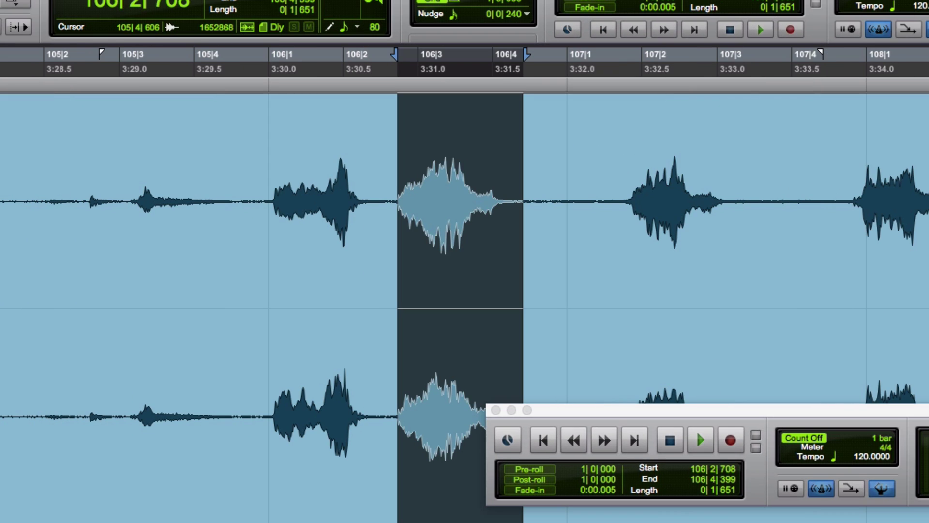
key("space")
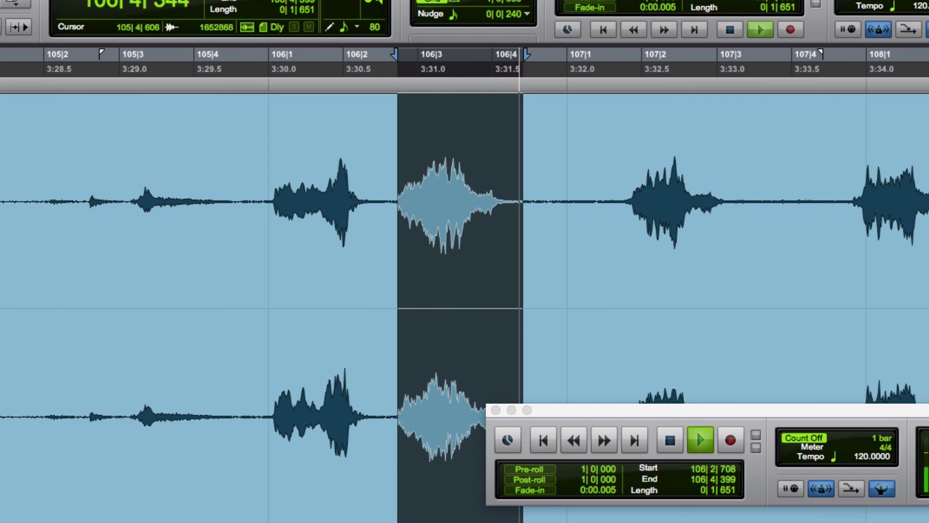
key("space")
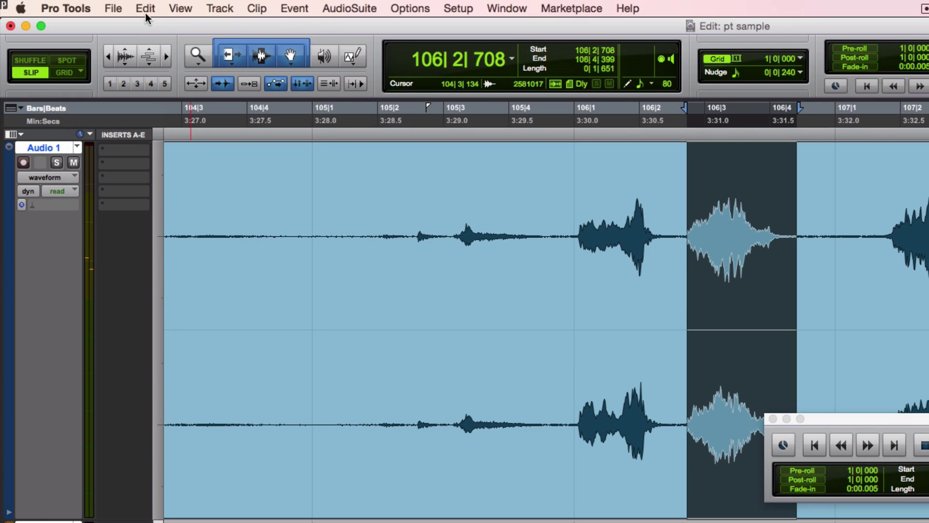
Separate the cat clip at the selected meow
left_click(145, 10)
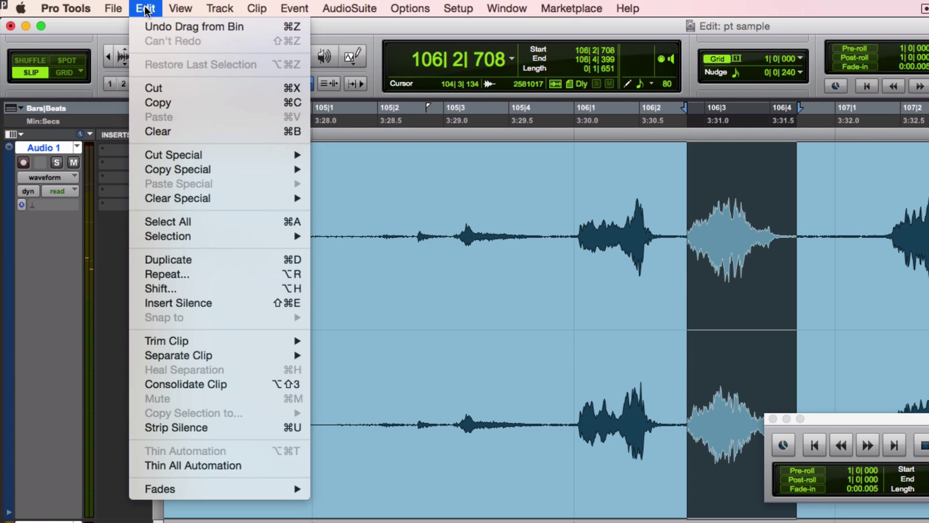
mouse_move(216, 358)
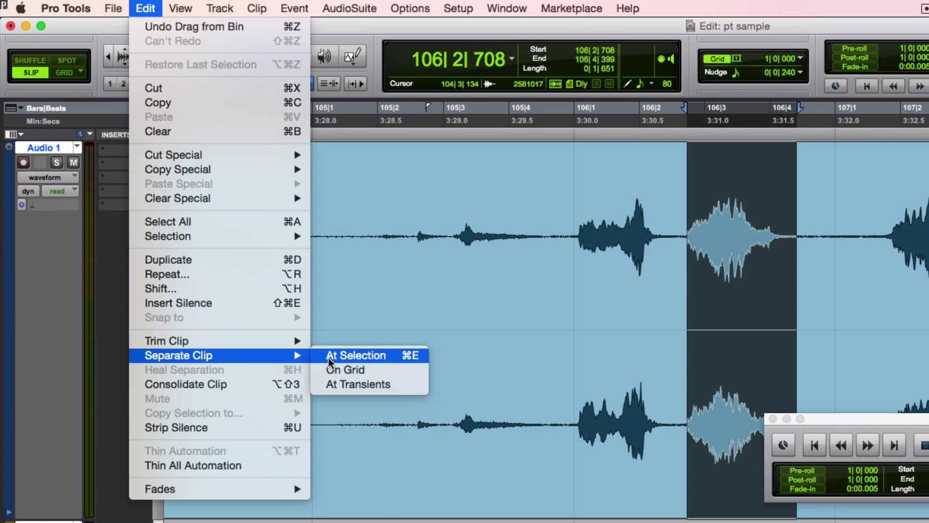
left_click(344, 356)
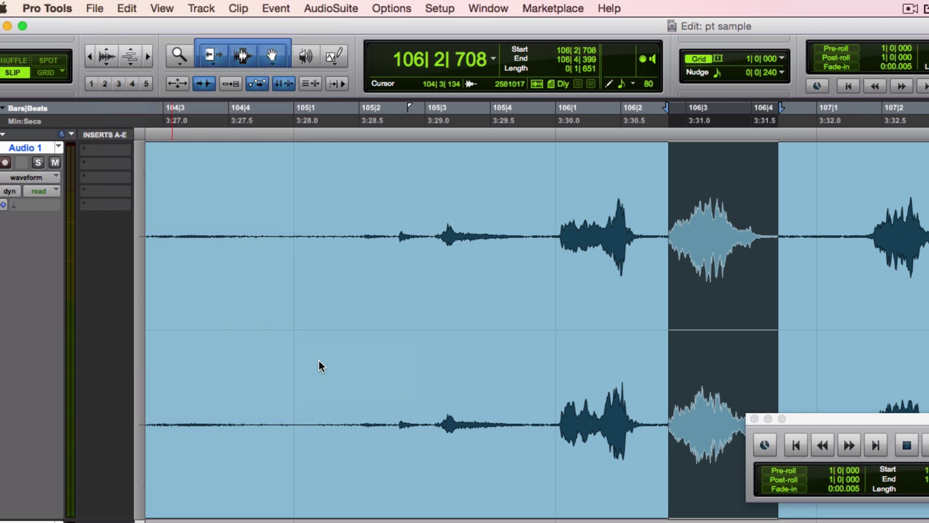
Delete the long clips before and after the separated meow, keeping only the meow on the Audio 1 track
left_click(289, 421)
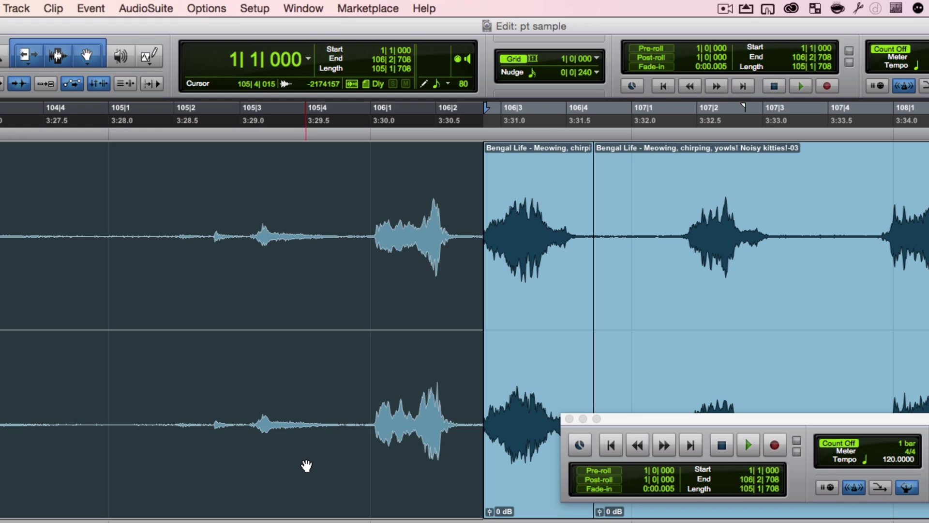
key("Delete")
left_click(697, 400)
key("Delete")
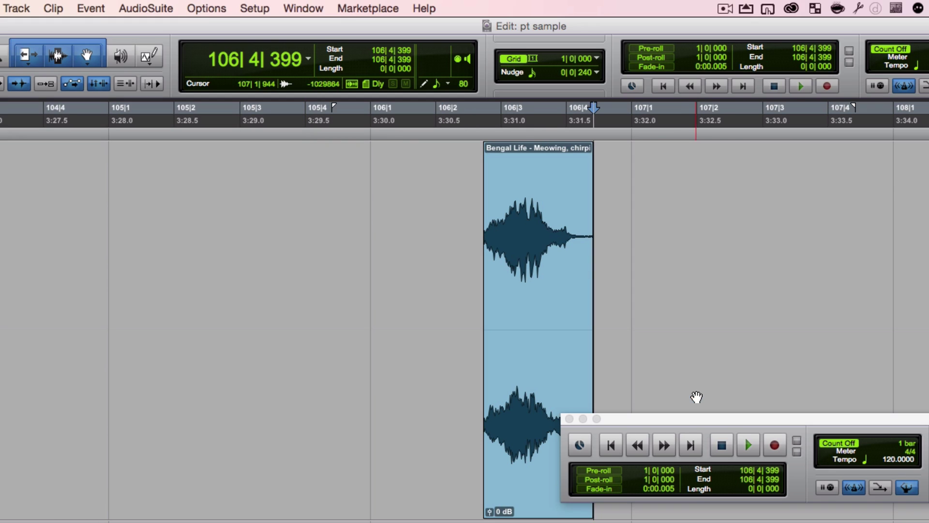
Select the isolated meow clip, enable loop playback, and listen to it repeat
left_click(548, 306)
left_click(525, 408)
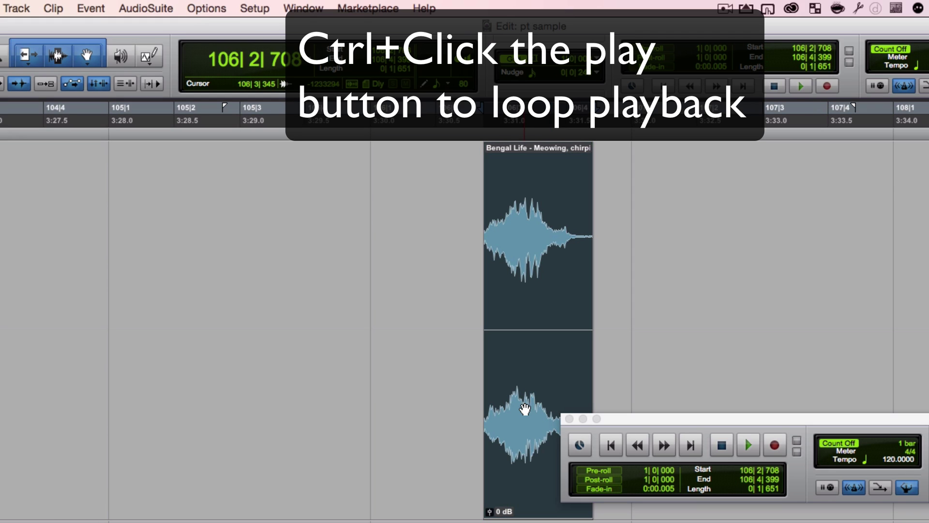
left_click(749, 445, "ctrl")
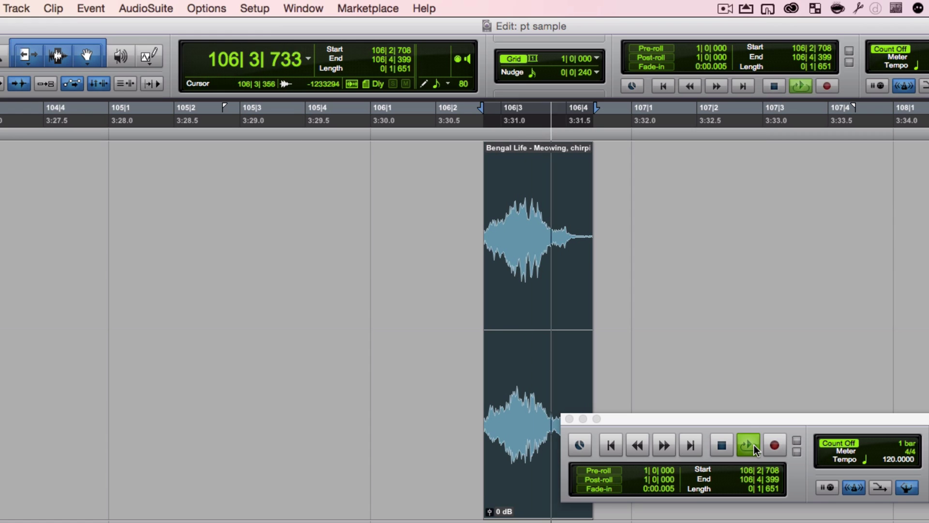
key("space")
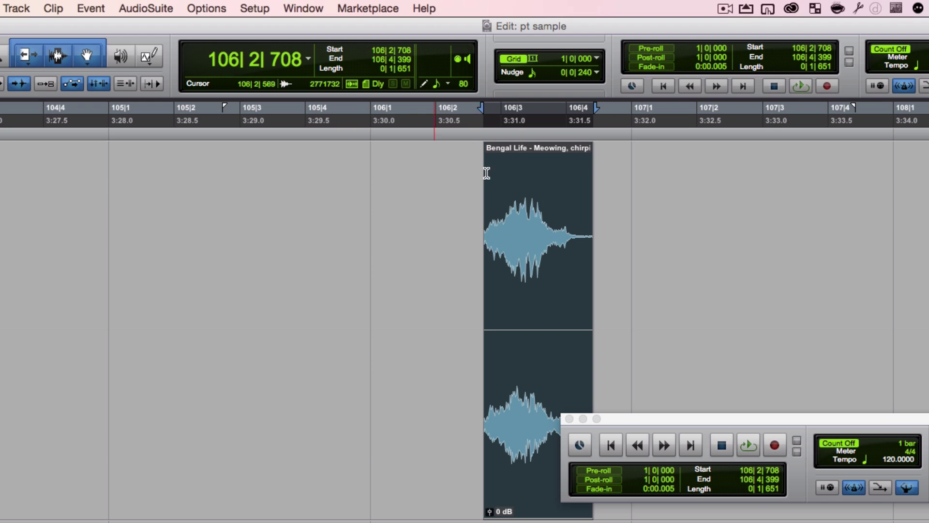
Add a short fade-out of about 0|0|212 to the end of the meow clip and audition it looped
left_click_drag(590, 151, 581, 149)
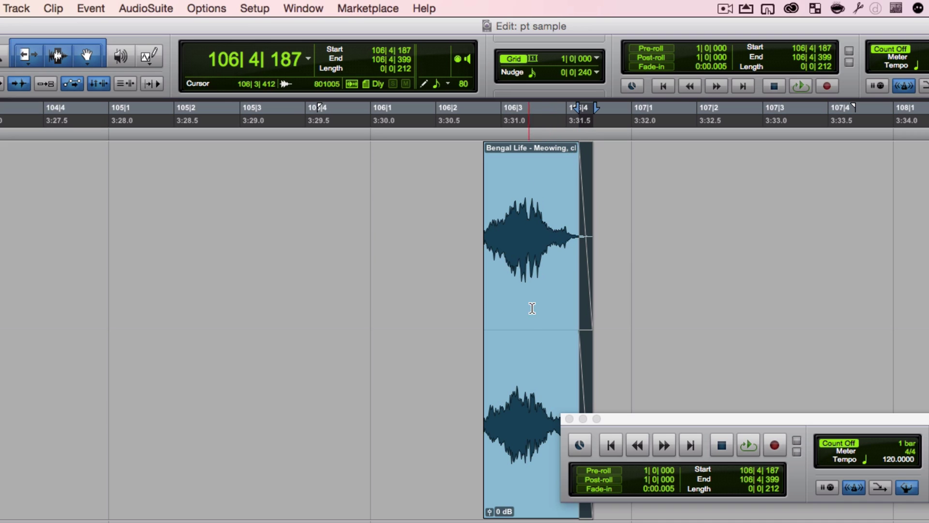
left_click(535, 353)
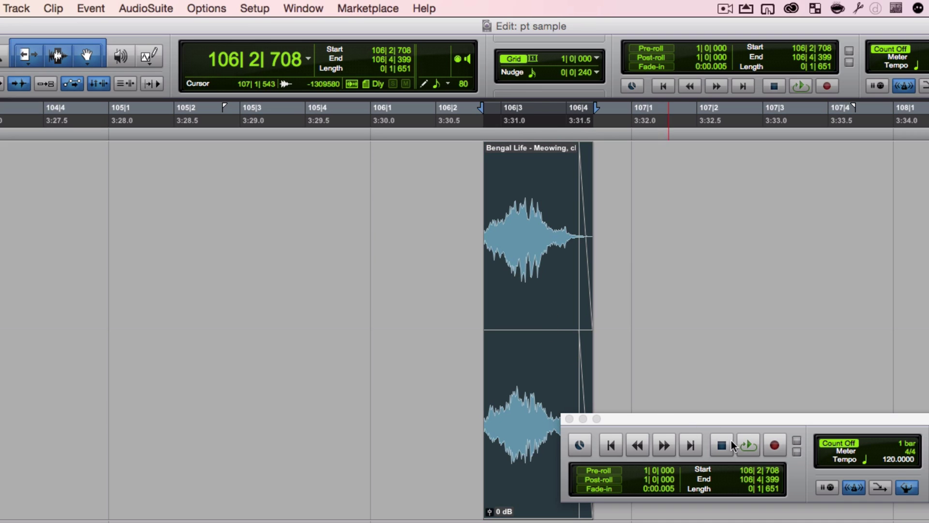
left_click(747, 446)
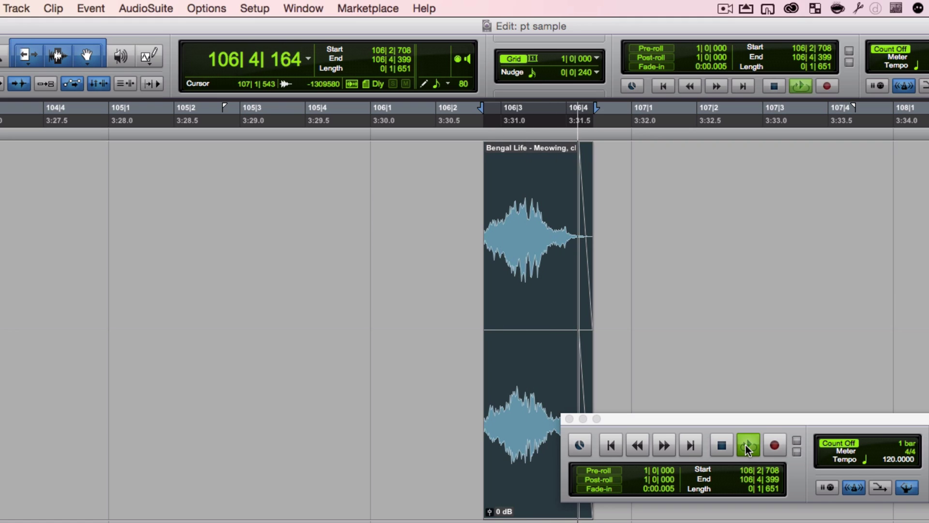
left_click(743, 448)
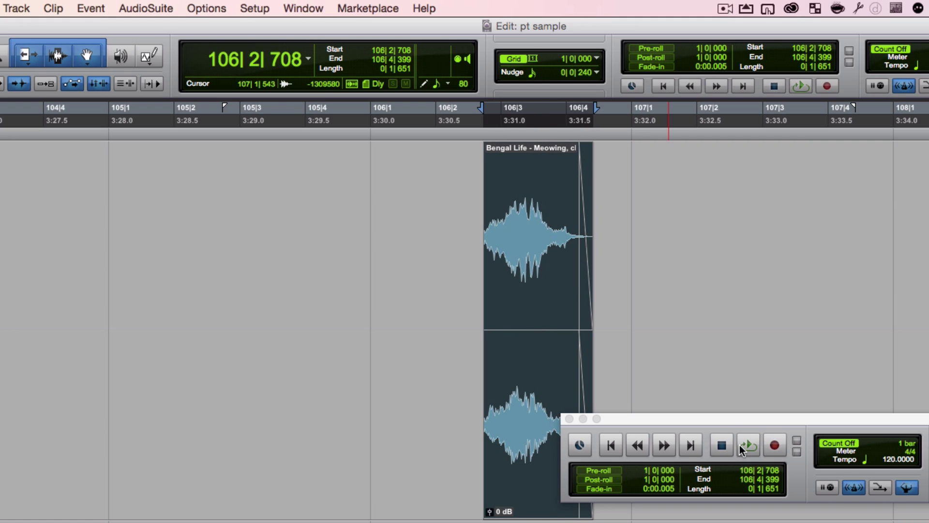
Create one new stereo instrument track below the Sampler track
left_click_drag(721, 419, 850, 418)
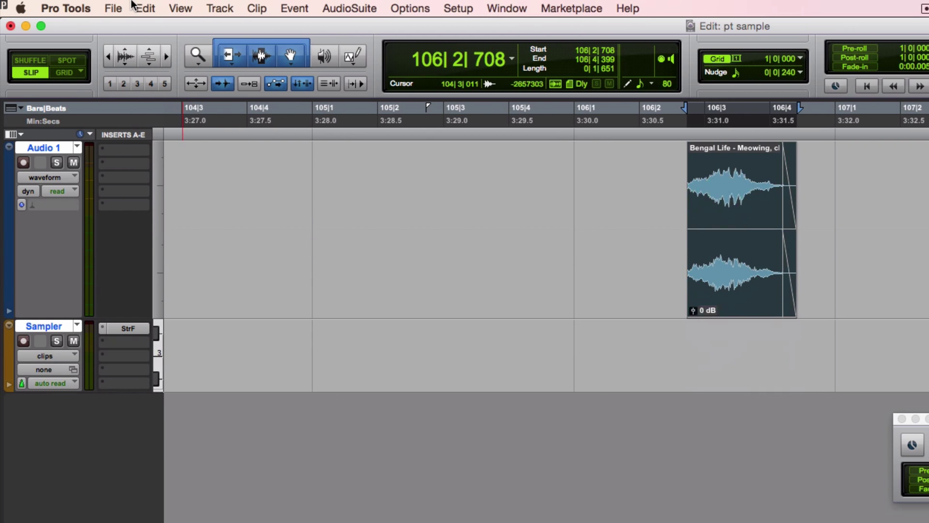
left_click(110, 7)
mouse_move(219, 6)
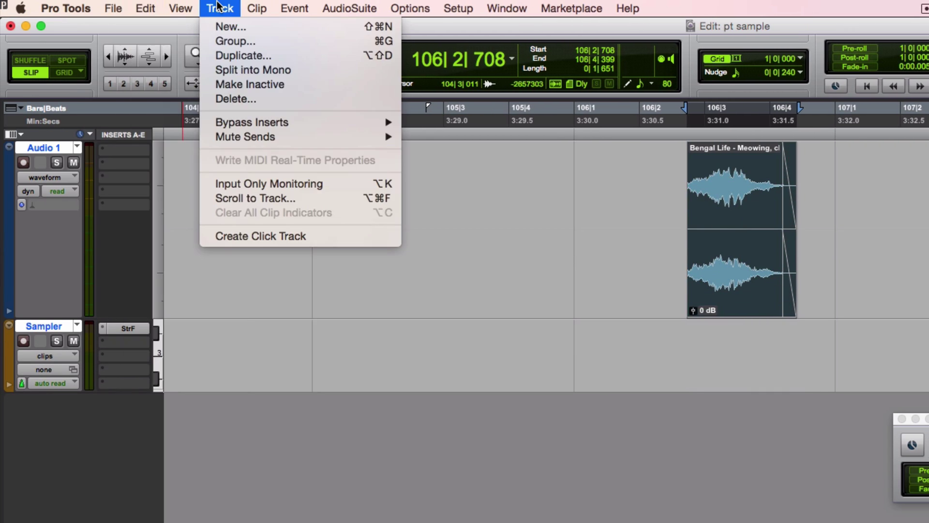
left_click(219, 27)
left_click(642, 296)
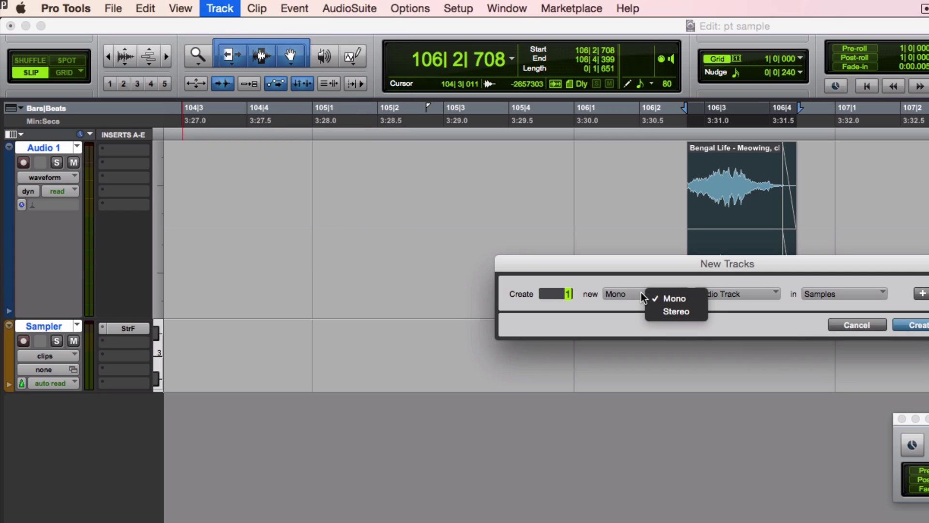
left_click(655, 311)
left_click(762, 295)
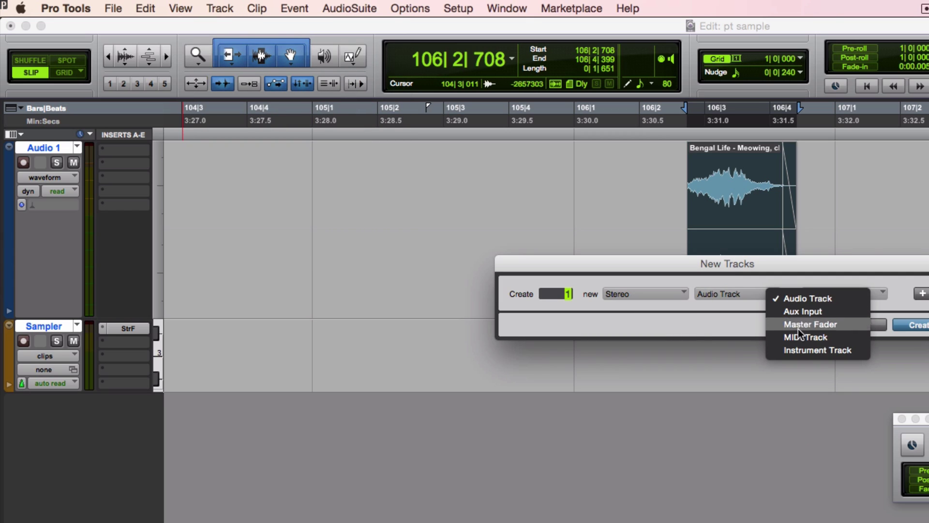
left_click(807, 350)
left_click(917, 325)
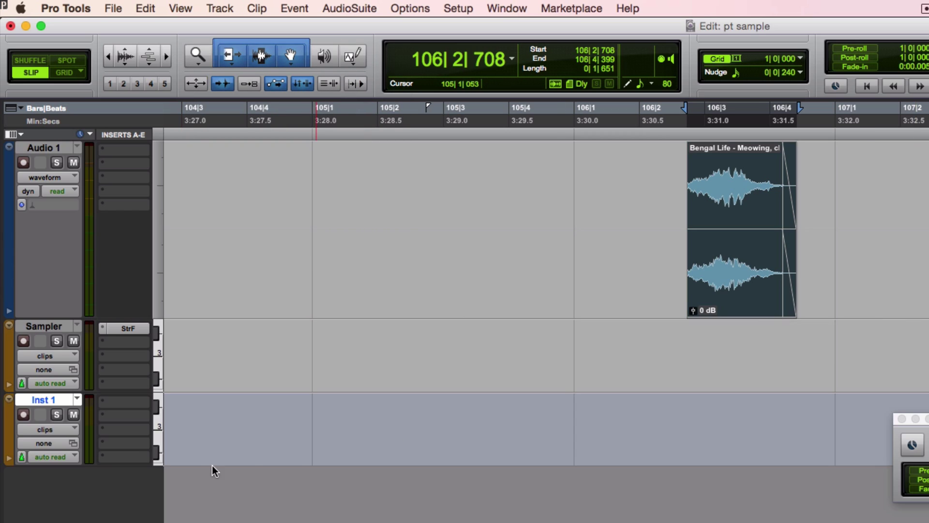
Rename the new instrument track as Meow]
double_click(34, 400)
type("M")
key("Return")
Insert the multichannel Structure Free plug-in on the Meow] track and remove its Sine Wave patch
left_click(132, 402)
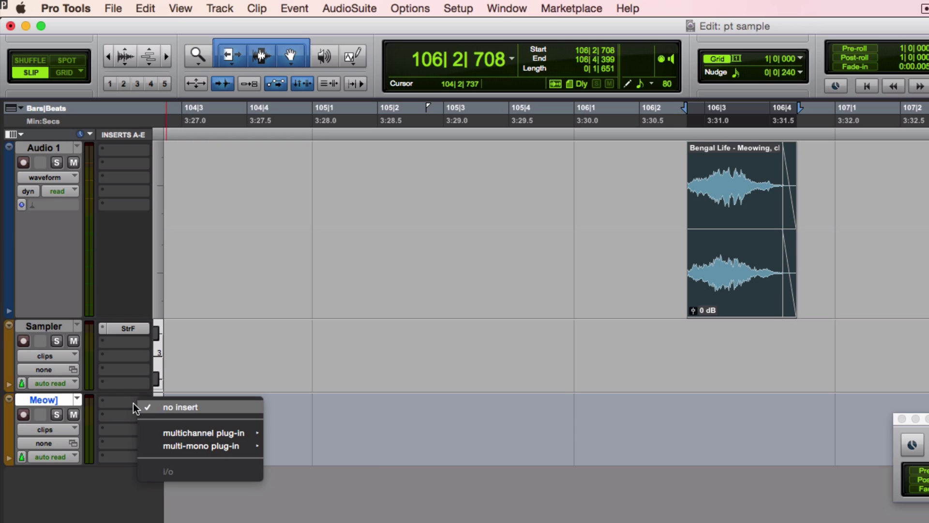
mouse_move(192, 432)
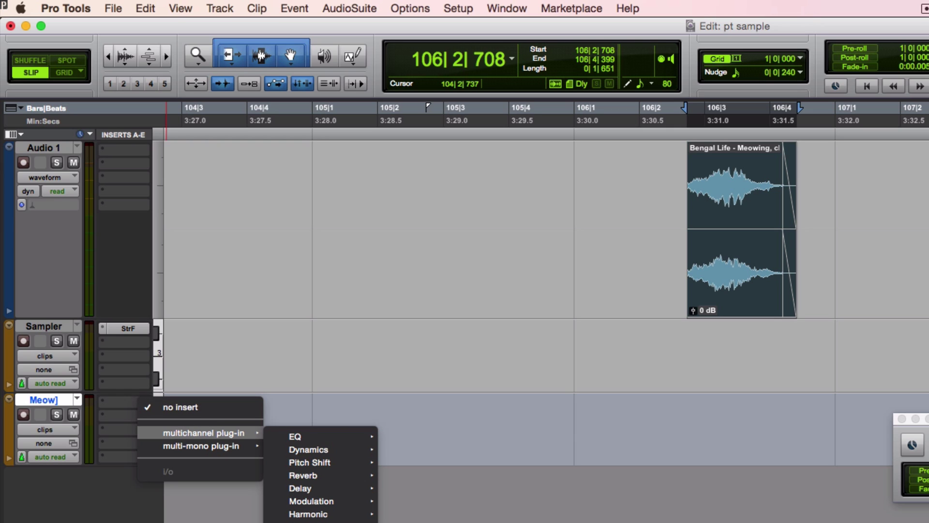
left_click(612, 309)
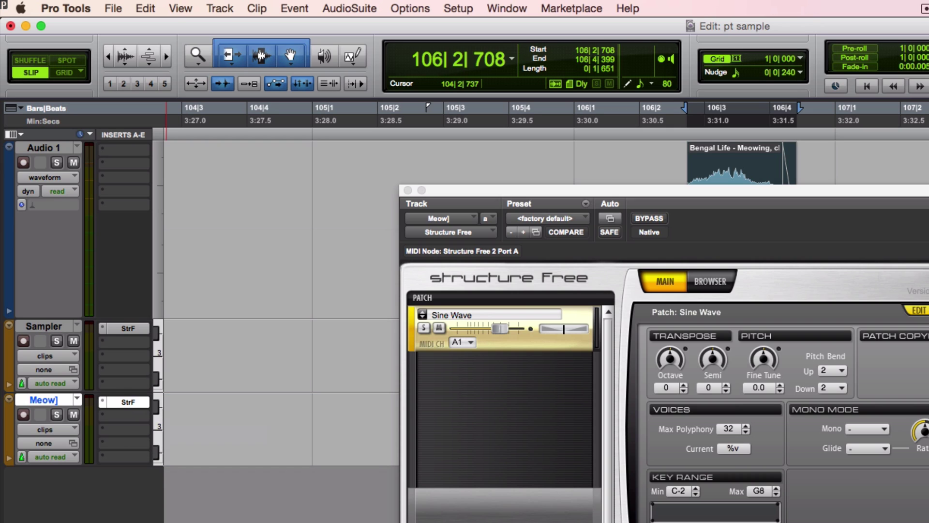
right_click(578, 318)
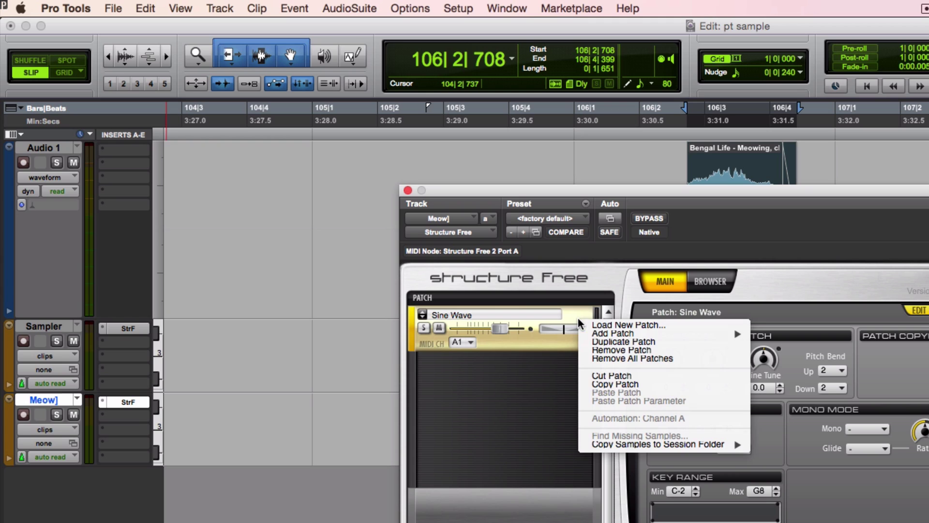
left_click(629, 351)
left_click_drag(779, 191, 473, 205)
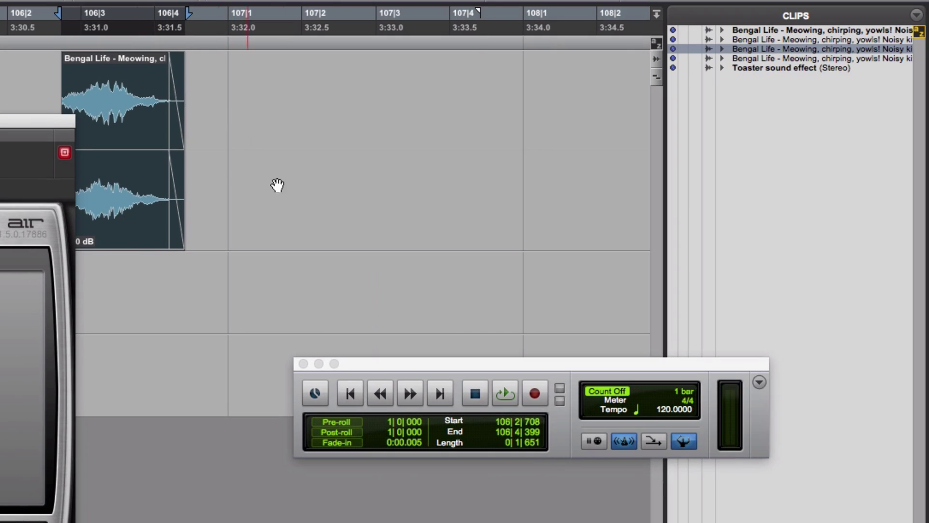
Export the isolated meow clip from the clip list as 24 Bit, 44.1 kHz, (Multiple) Mono WAV files into the session's Audio Files folder
left_click(264, 178)
left_click(155, 172)
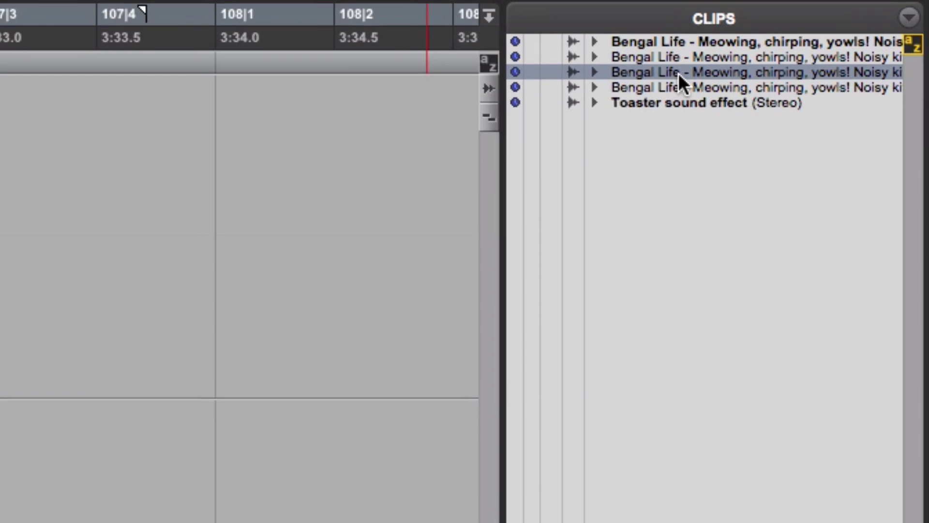
right_click(774, 49)
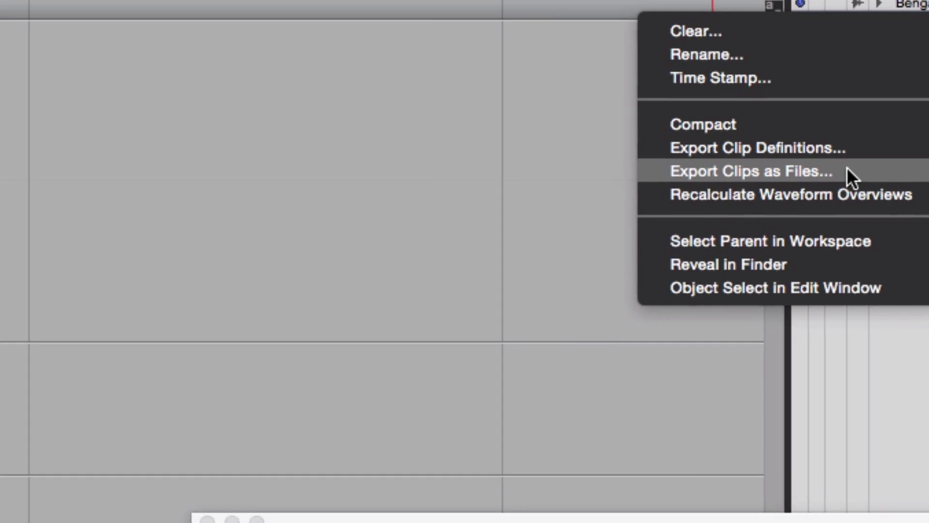
left_click(556, 228)
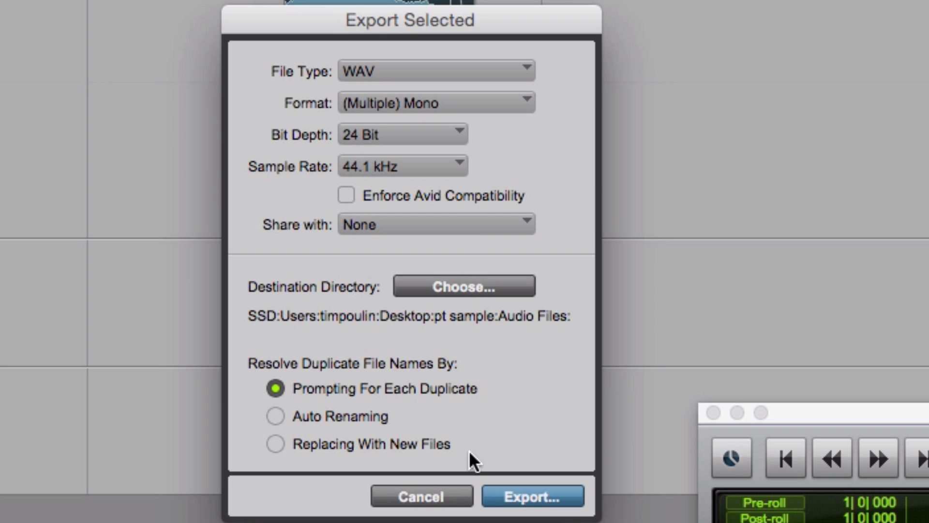
left_click(537, 495)
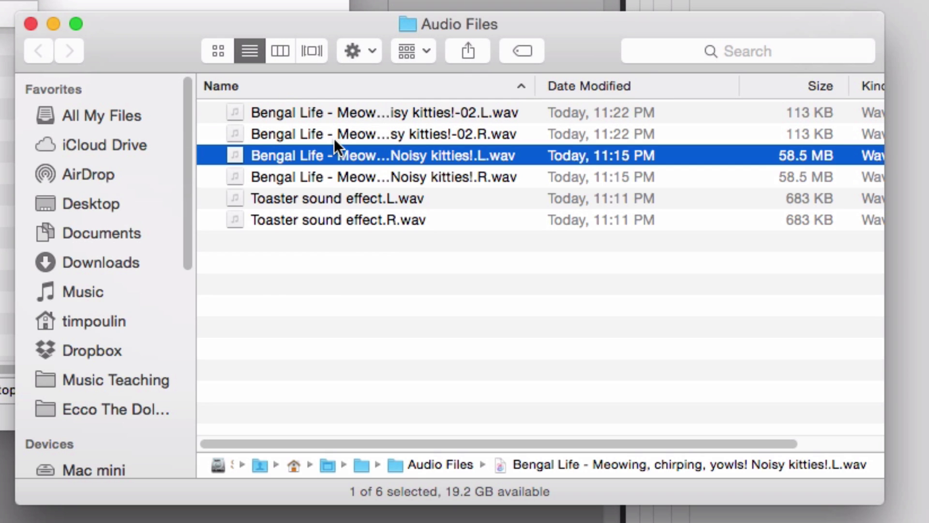
Load both exported meow files ending in -02.L.wav and -02.R.wav from the Audio Files folder into the Meow] track's Structure Free as a patch
left_click(393, 112)
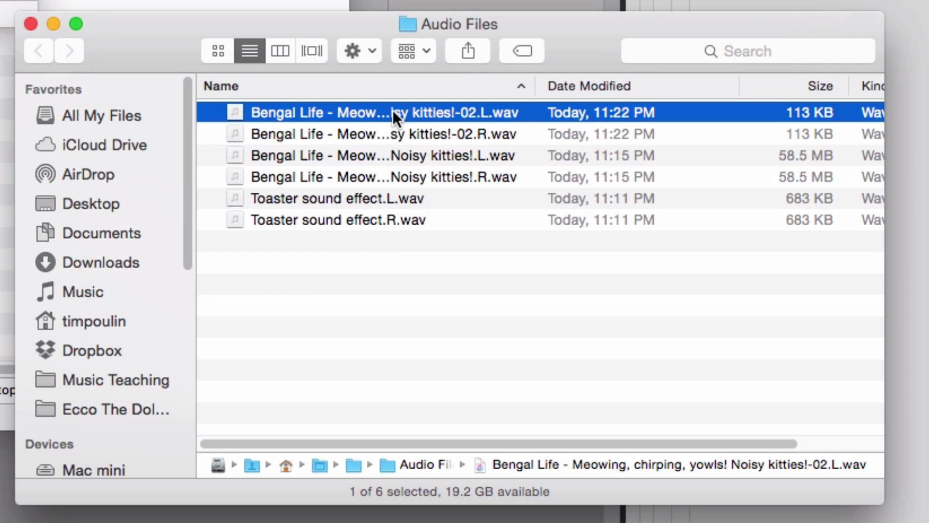
left_click(419, 134, "shift")
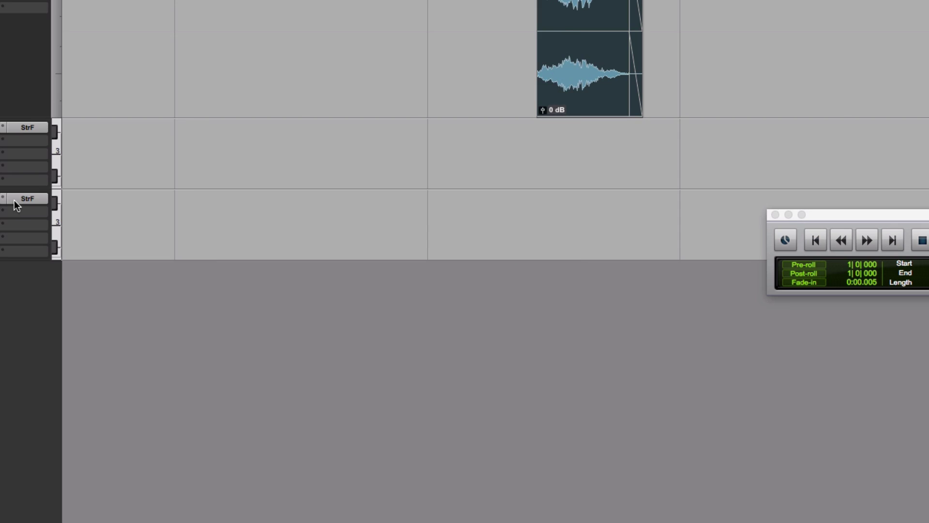
left_click(13, 201)
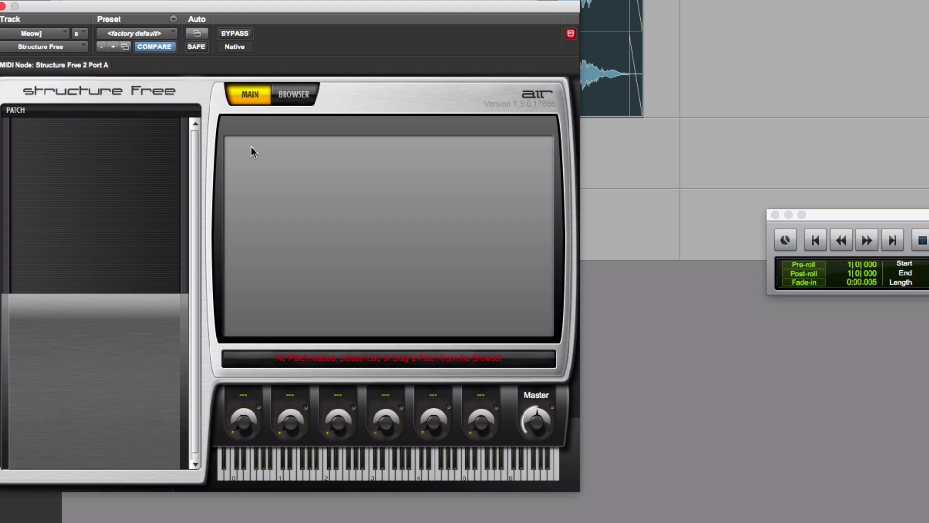
key("super+Tab")
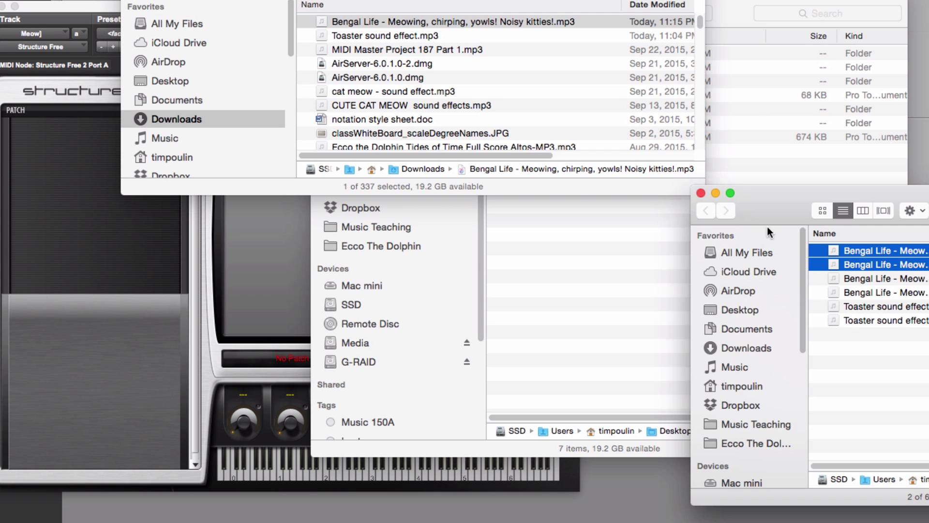
left_click_drag(697, 188, 928, 171)
left_click(407, 3)
left_click_drag(407, 2, 869, 0)
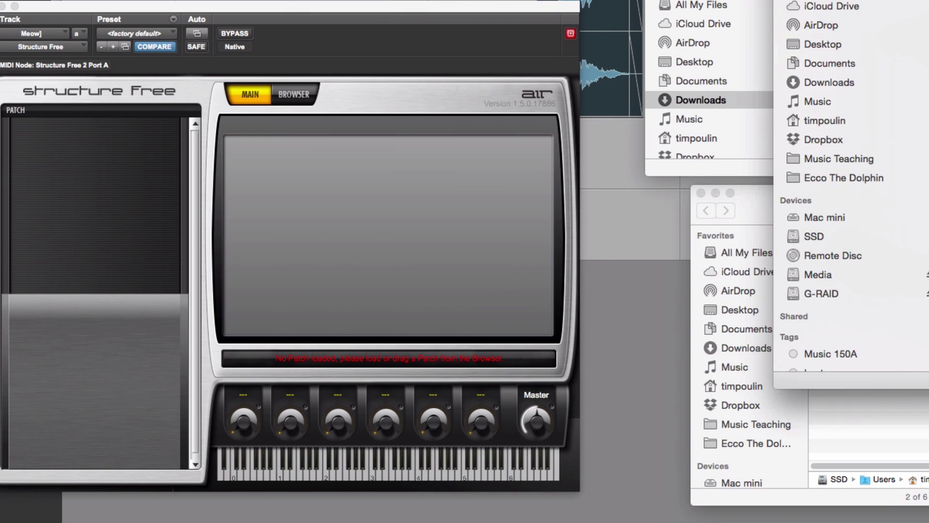
left_click(753, 205)
left_click_drag(834, 252, 91, 163)
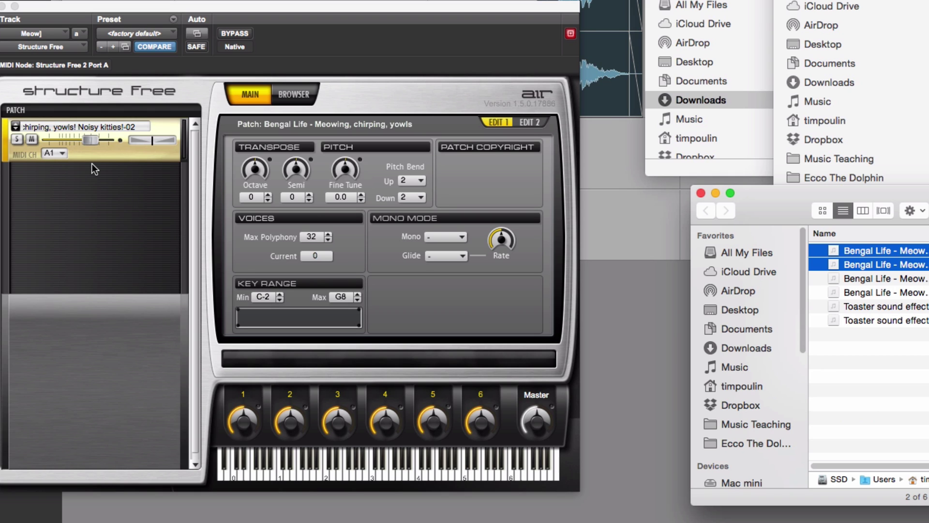
Record-arm the Meow] instrument track and audition the loaded meow sample
left_click_drag(77, 7, 236, 7)
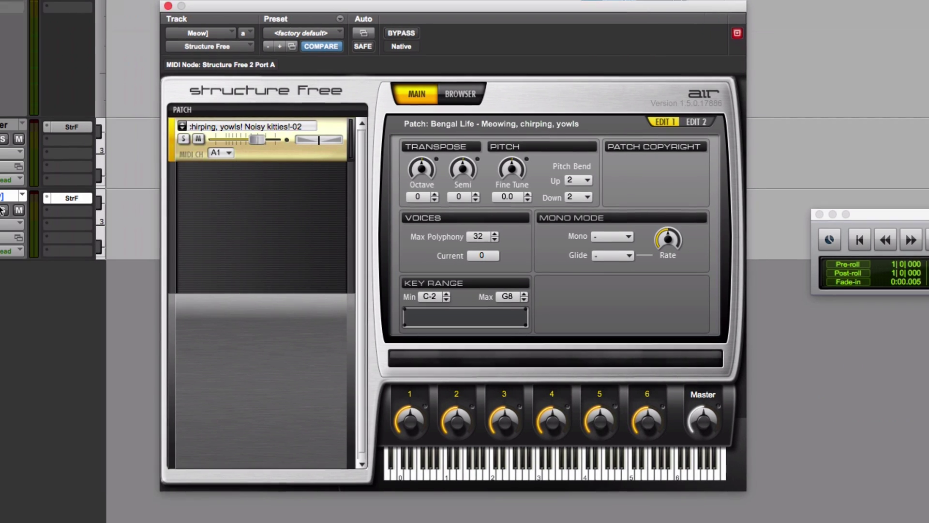
left_click(22, 209)
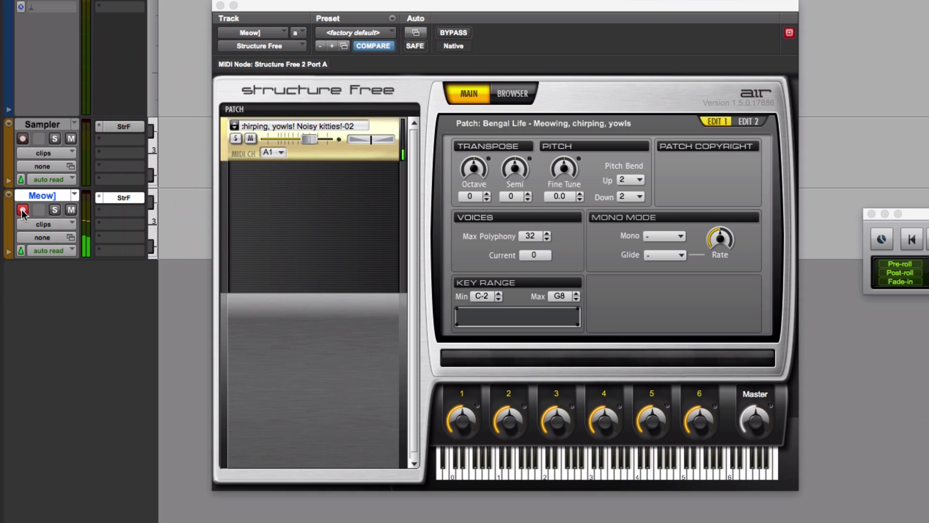
left_click_drag(261, 13, 459, 95)
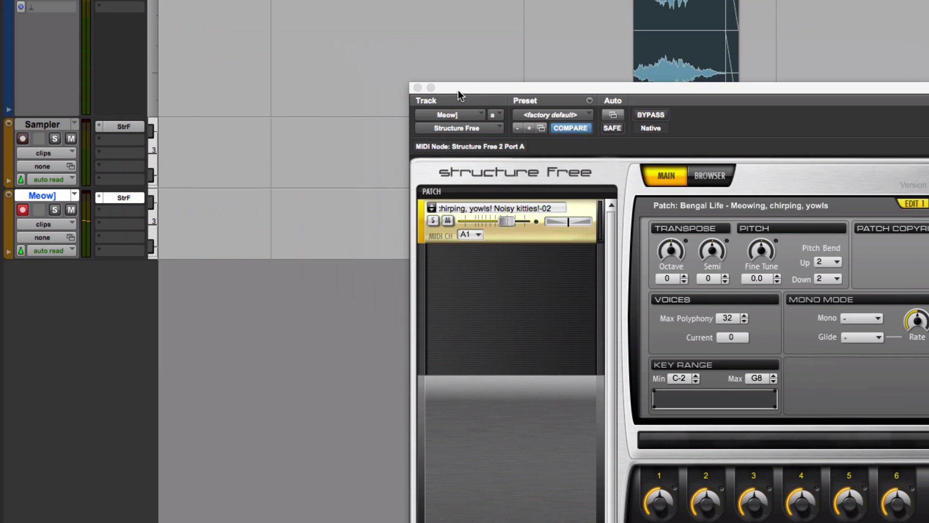
Delete the isolated meow clip from the Audio 1 track
left_click(692, 54)
left_click_drag(634, 86, 581, 275)
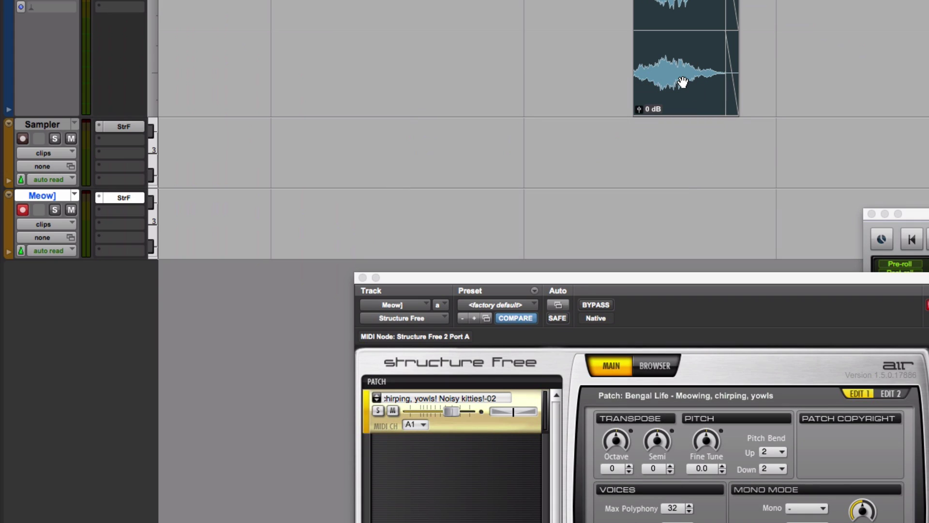
key("Delete")
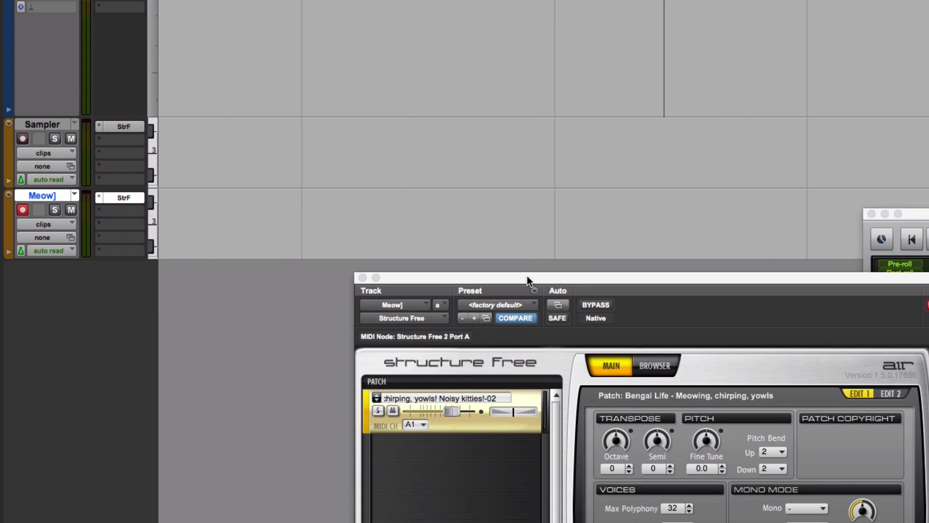
Close the Structure Free plug-in window to uncover the instrument tracks
left_click_drag(527, 276, 462, 145)
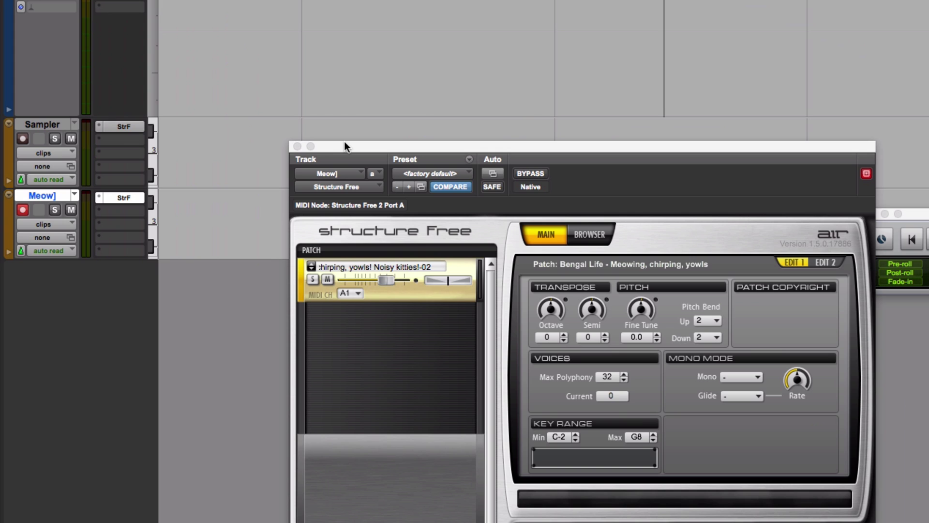
left_click_drag(347, 143, 512, 145)
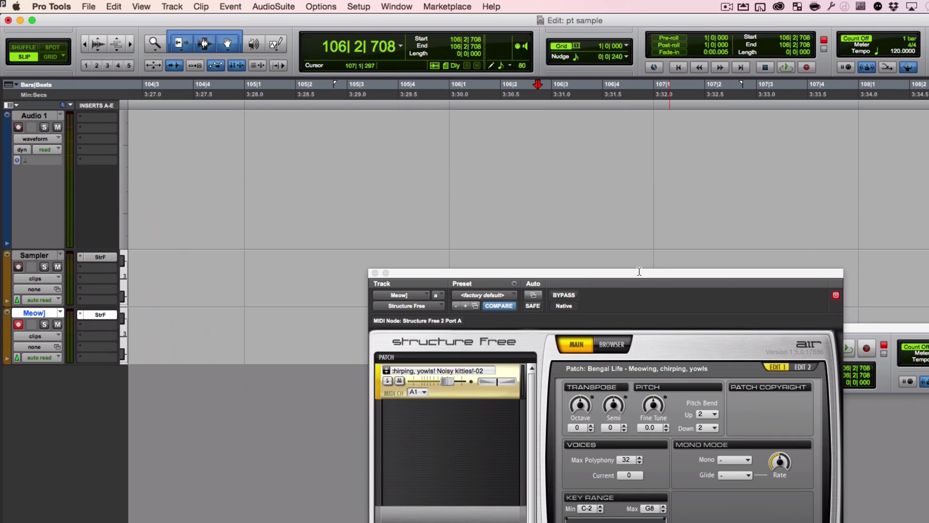
left_click(375, 273)
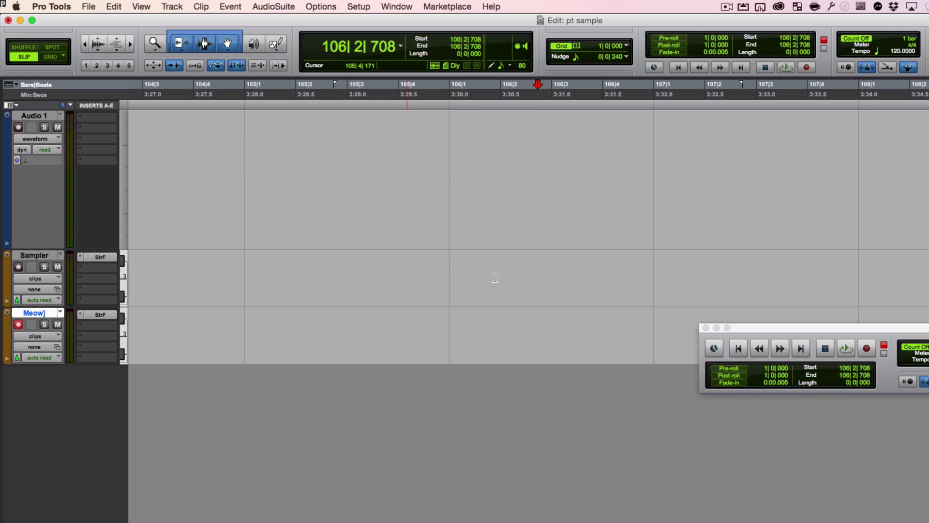
Record a short MIDI melody with the meow sound on the Meow] track from the session start
left_click(738, 348)
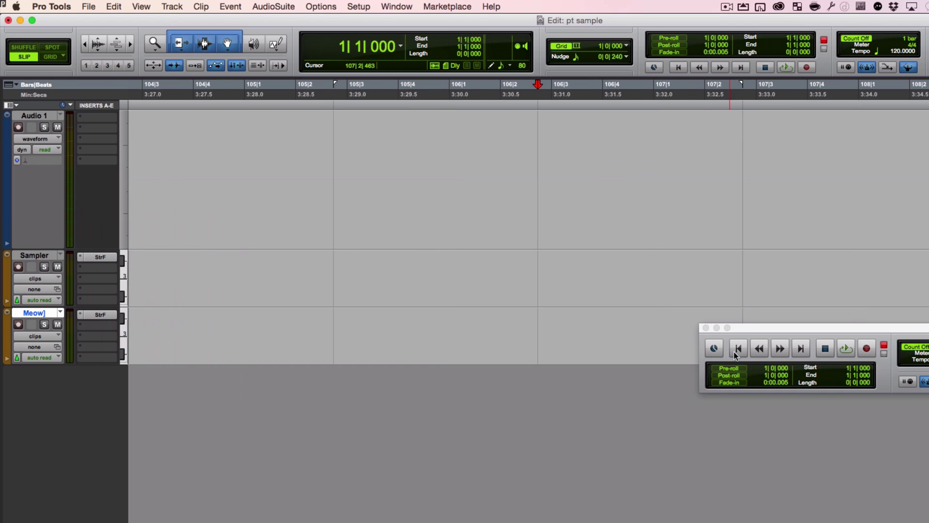
left_click(865, 348)
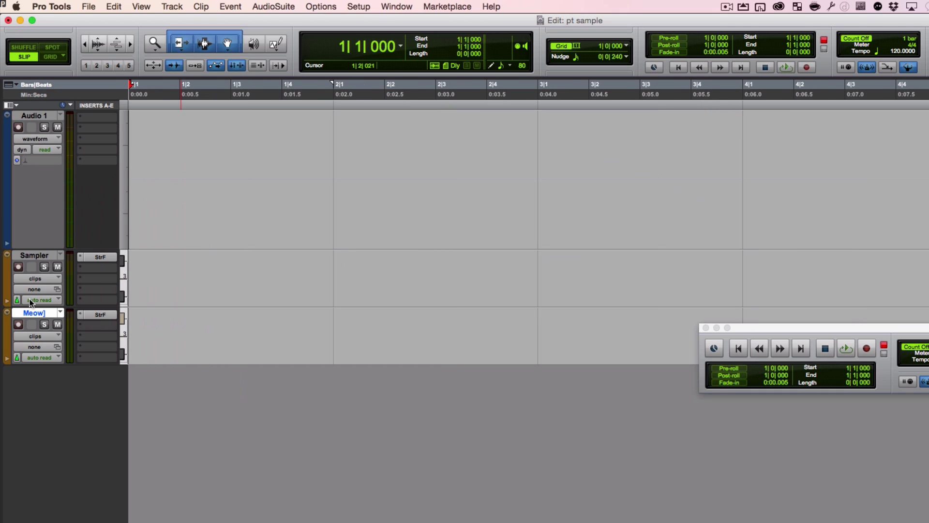
left_click(846, 349, "ctrl")
left_click(846, 348)
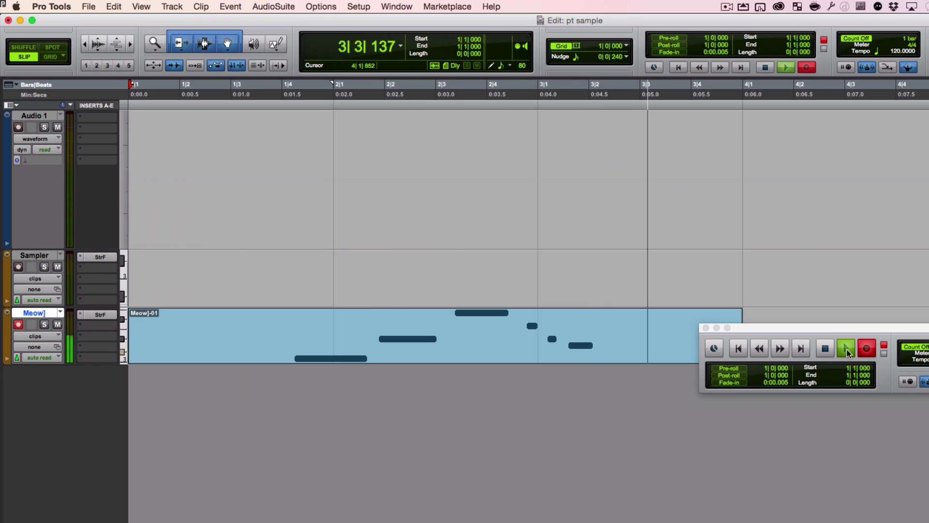
key("space")
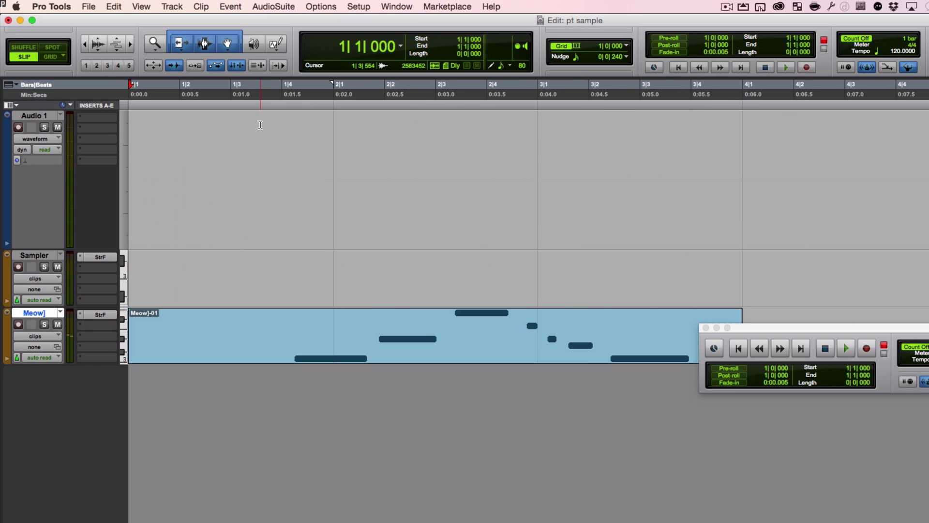
Play back the recorded meow melody from its first note at about 1|4|185
left_click(293, 108)
key("space")
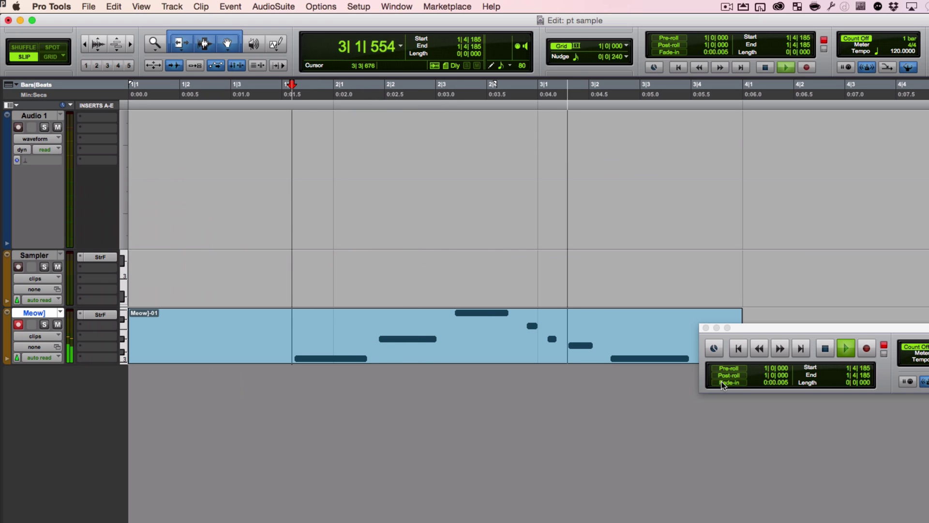
key("space")
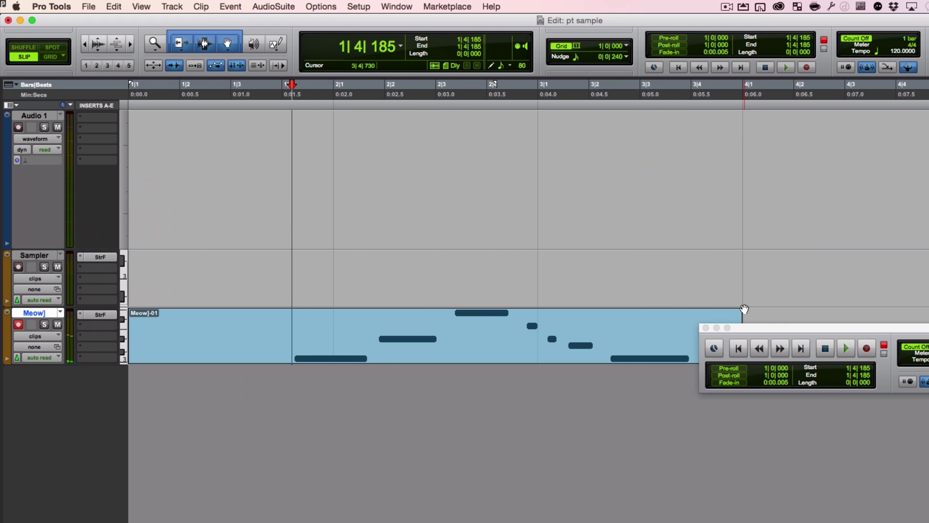
left_click_drag(783, 329, 409, 486)
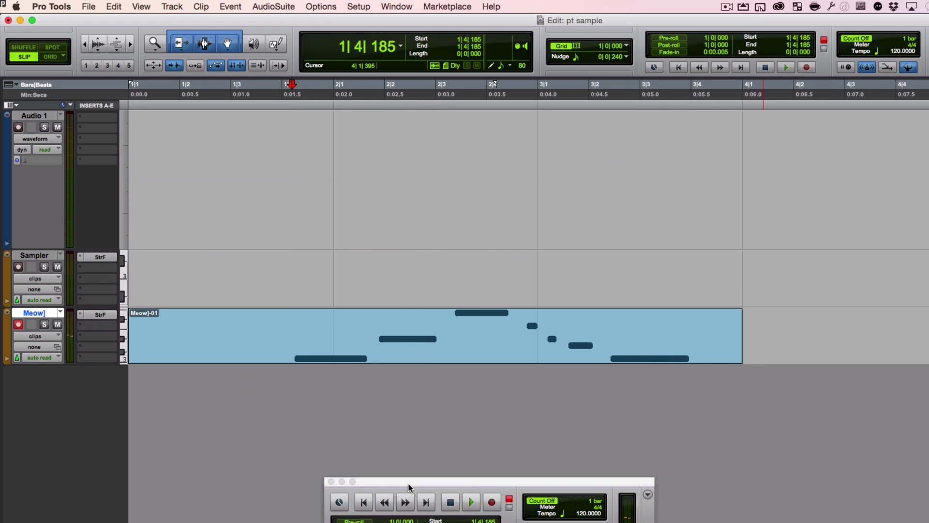